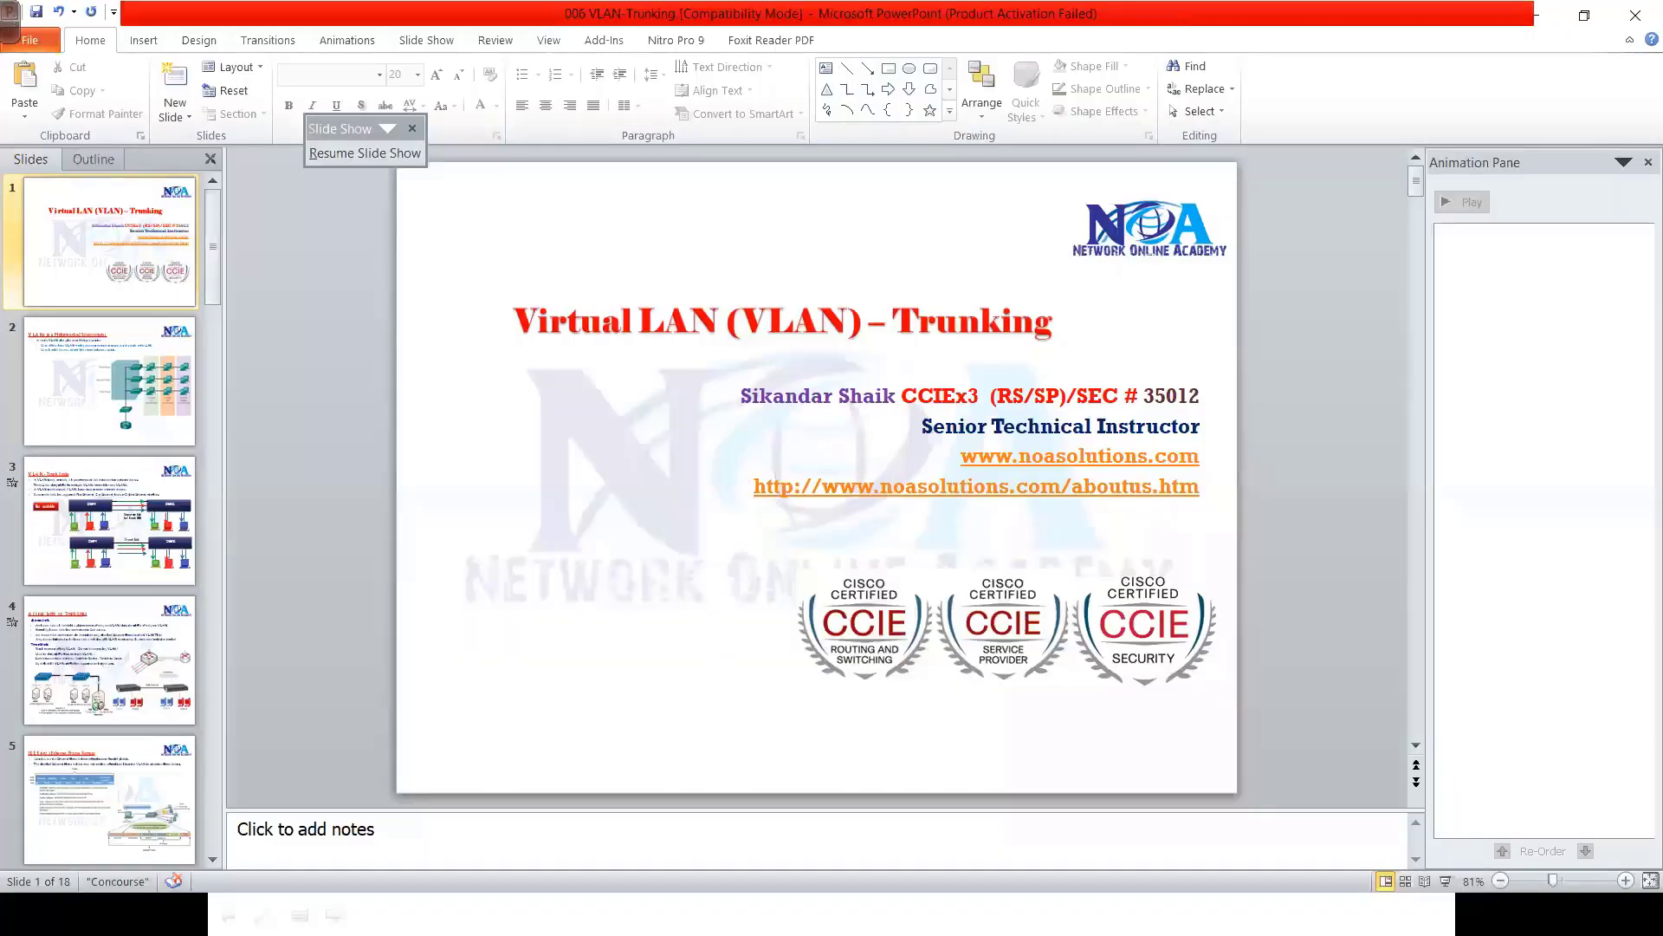
Step: Switch to Cisco Packet Tracer and move the two switches slightly farther apart in the topology
{"action": "key", "text": "super"}
{"action": "left_click", "coordinate": [510, 914]}
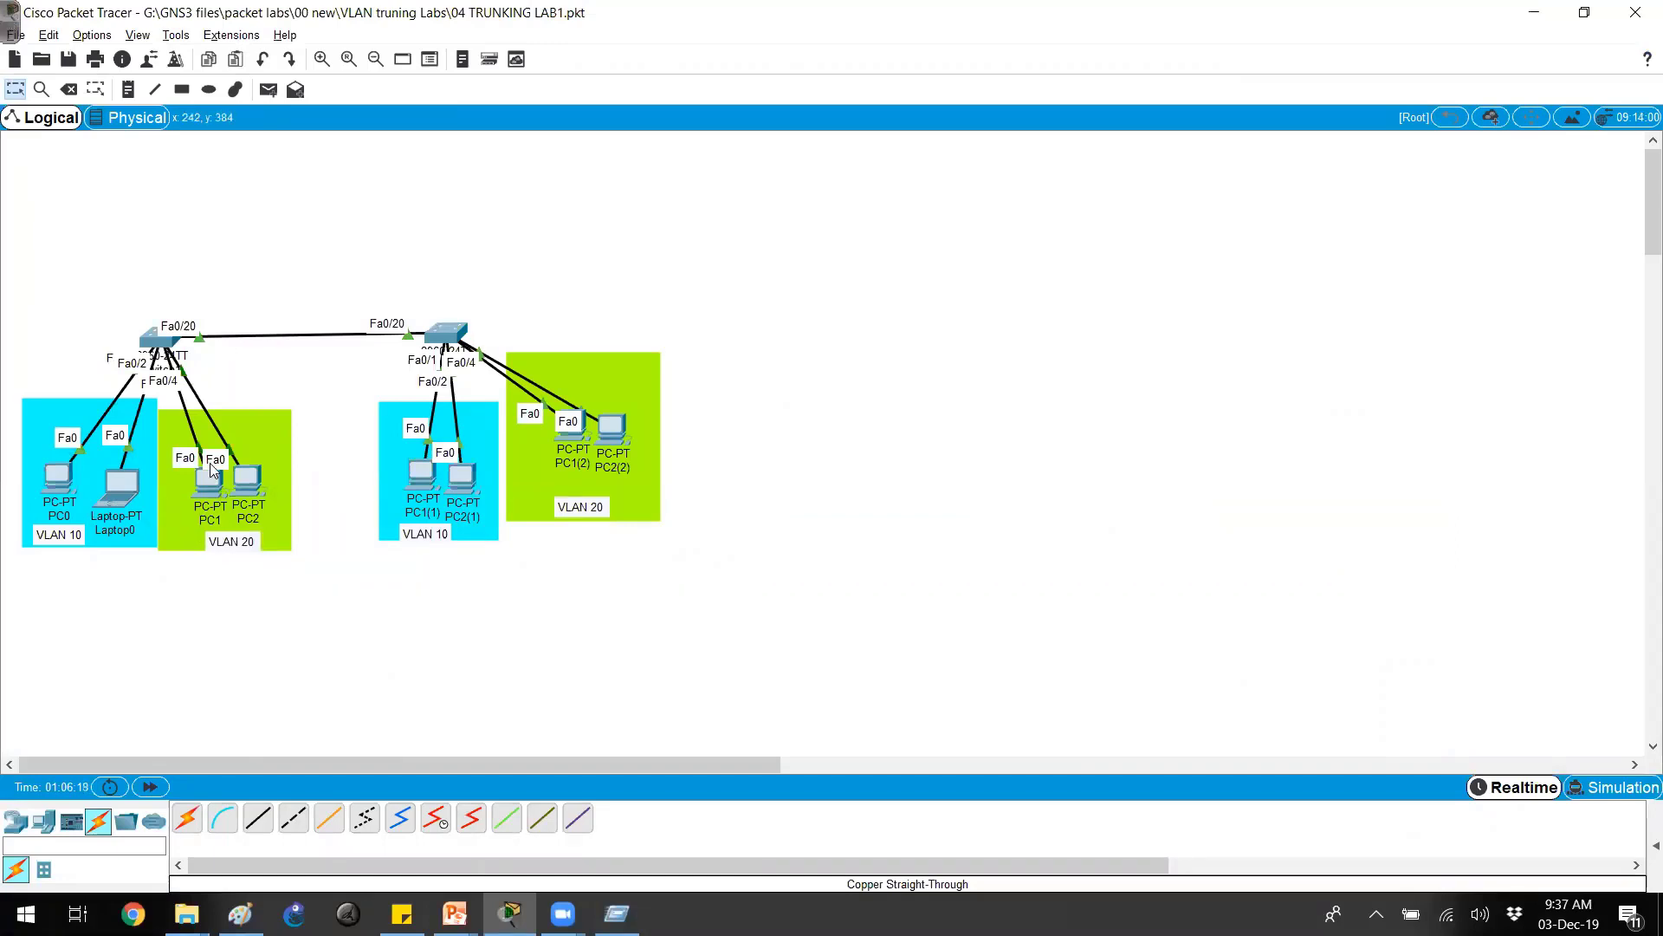
{"action": "left_click_drag", "start_coordinate": [156, 343], "coordinate": [135, 334]}
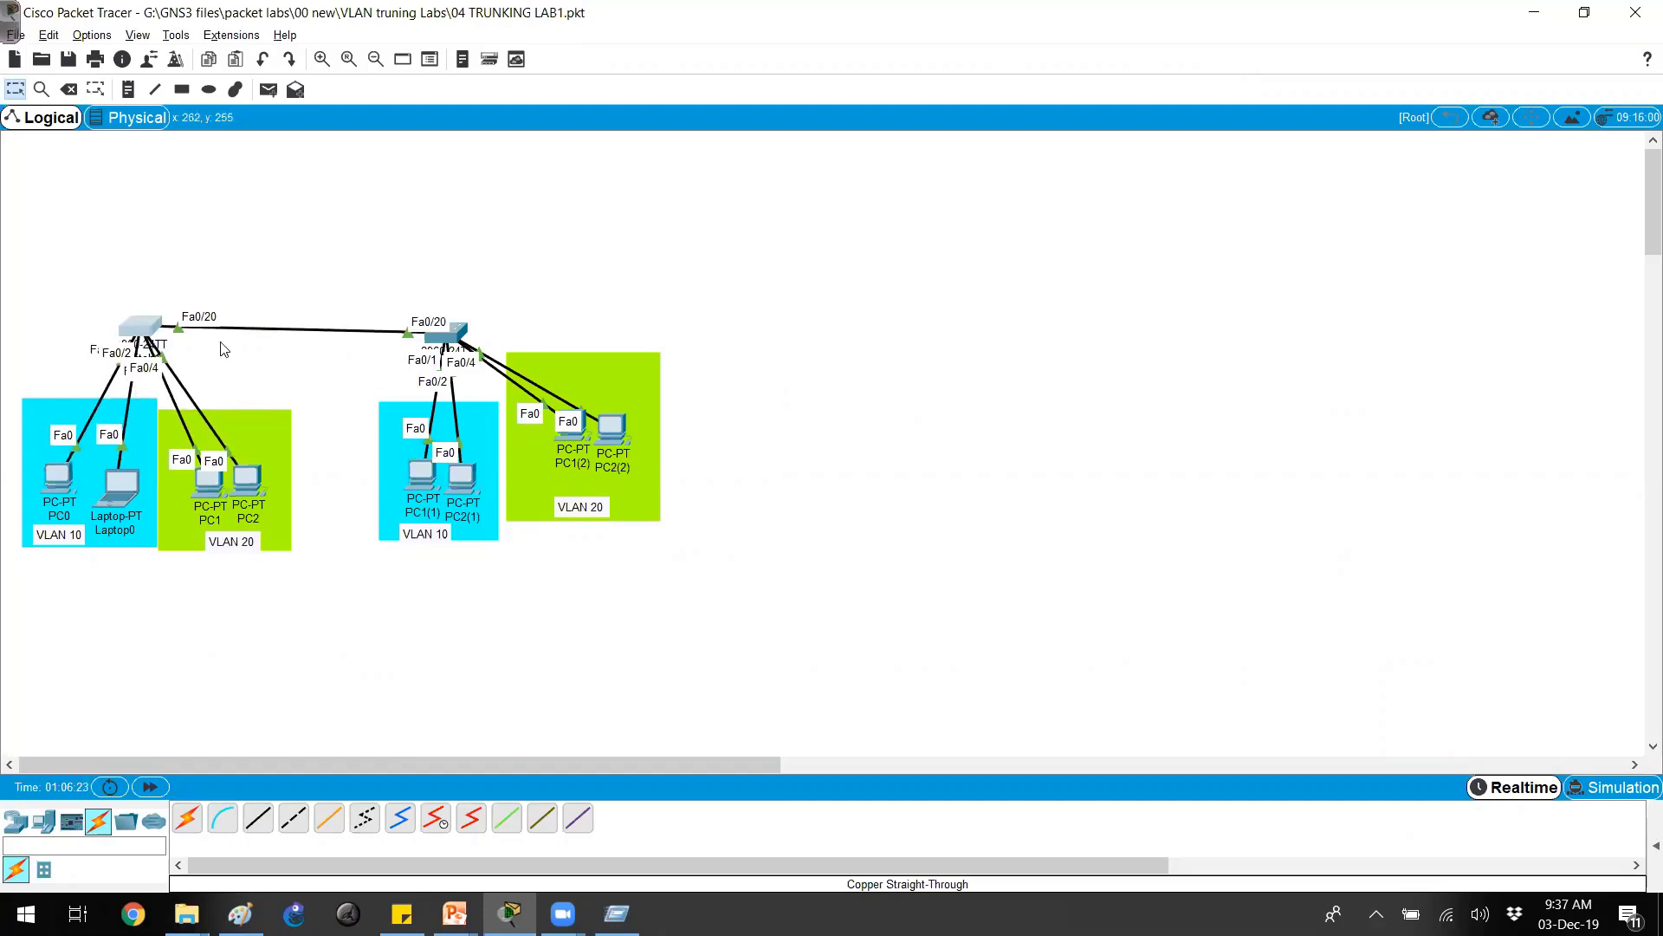
{"action": "left_click_drag", "start_coordinate": [453, 334], "coordinate": [476, 334]}
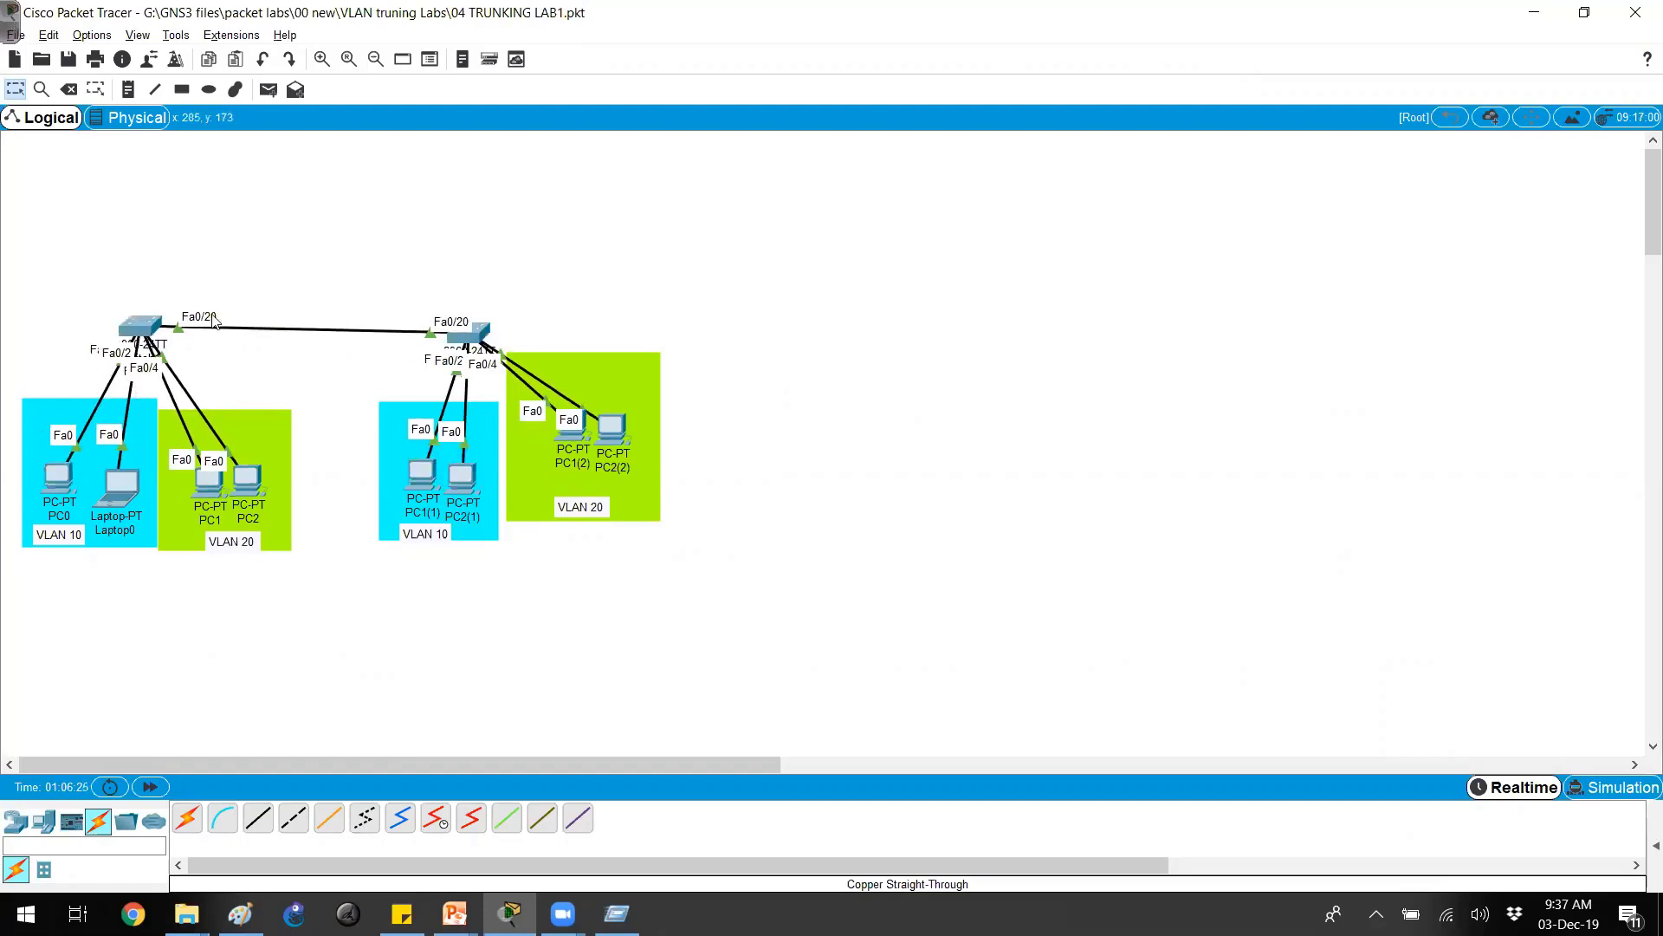
Step: Open the device window of the left switch, enlarge it, and return to the topology
{"action": "left_click", "coordinate": [143, 327]}
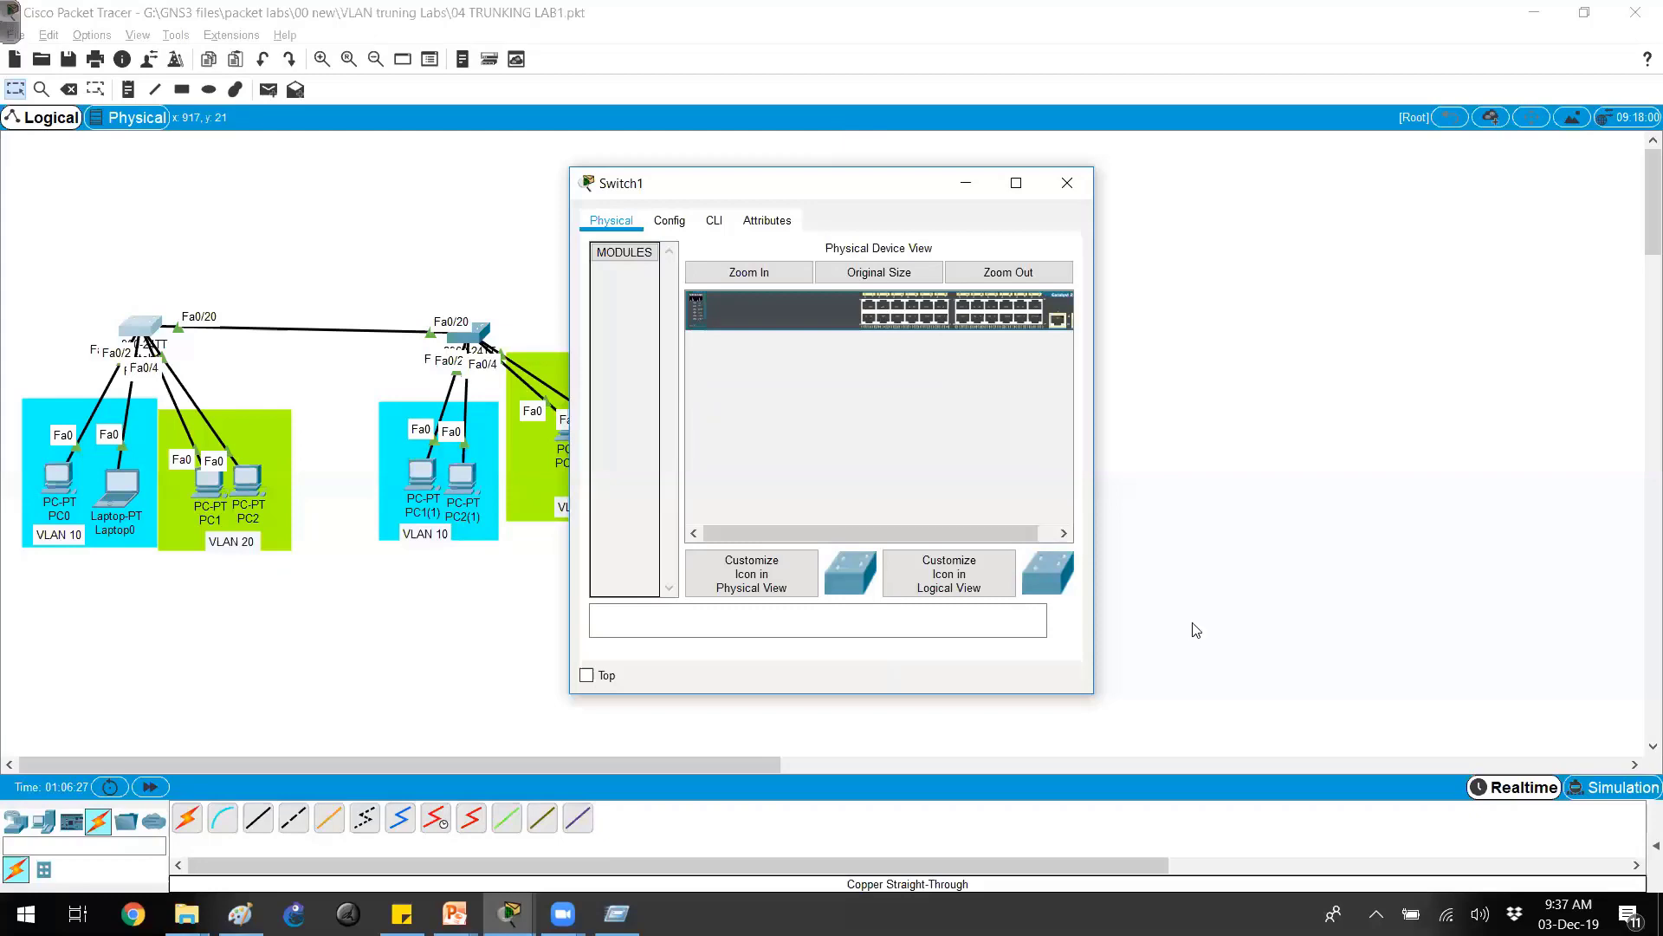
{"action": "left_click_drag", "start_coordinate": [1193, 615], "coordinate": [1644, 705]}
{"action": "left_click", "coordinate": [537, 663]}
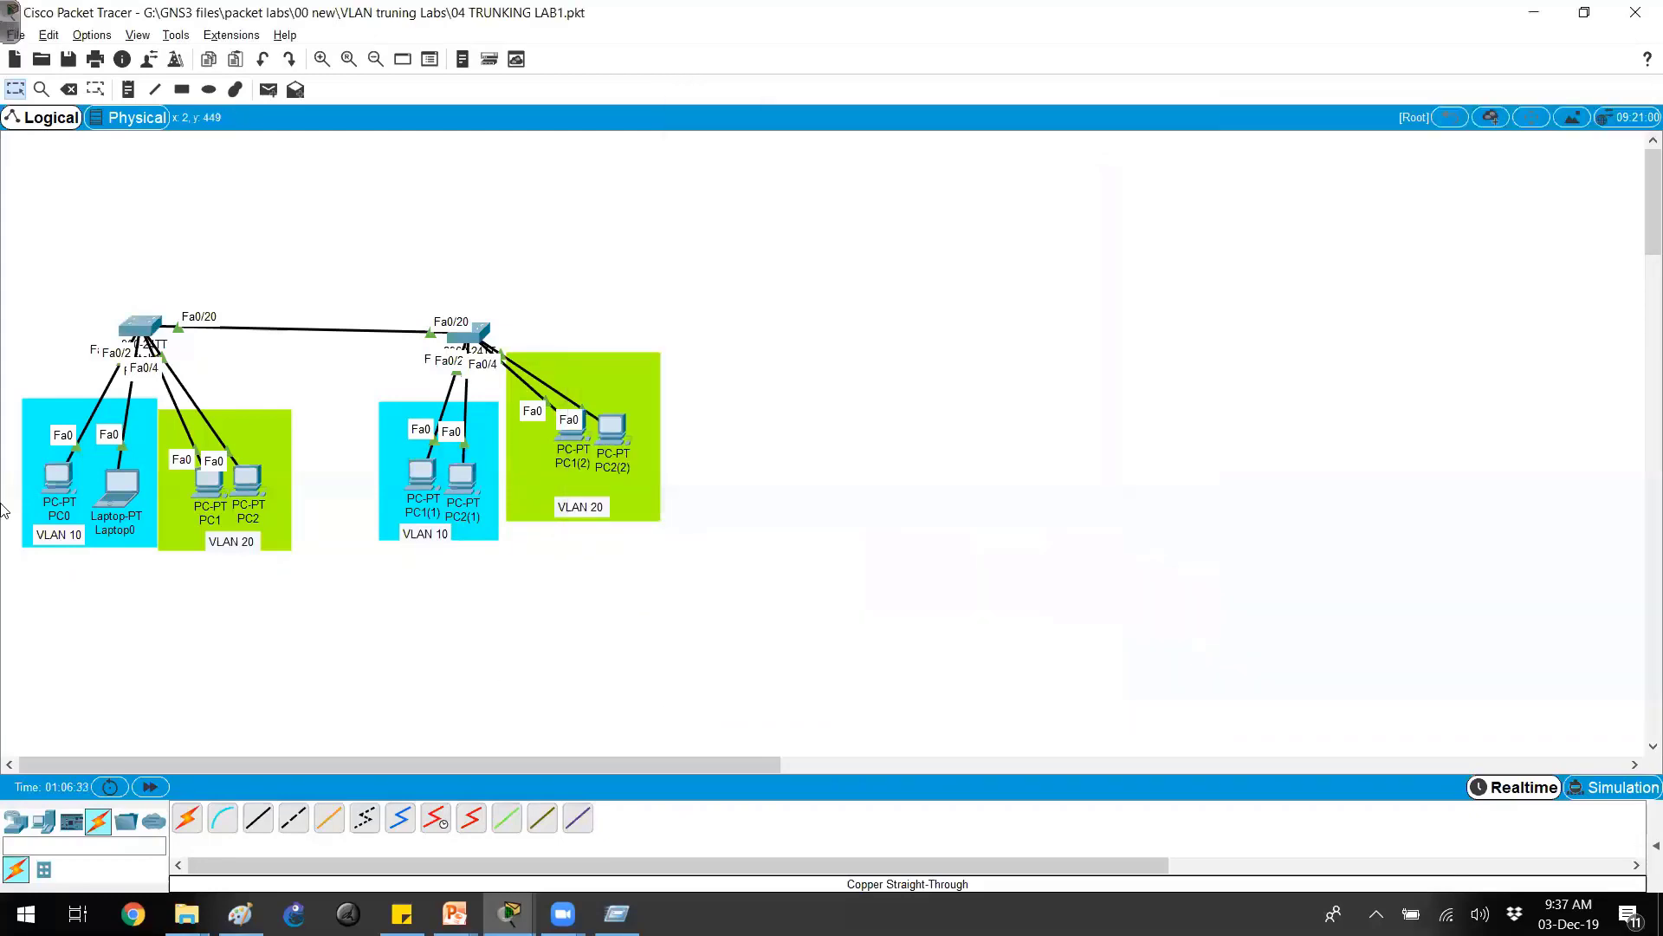
Step: Check PC0's static IP address and subnet mask in its IP configuration, and close the device window
{"action": "left_click", "coordinate": [59, 482]}
{"action": "left_click", "coordinate": [619, 163]}
{"action": "left_click", "coordinate": [580, 258]}
{"action": "double_click", "coordinate": [753, 292]}
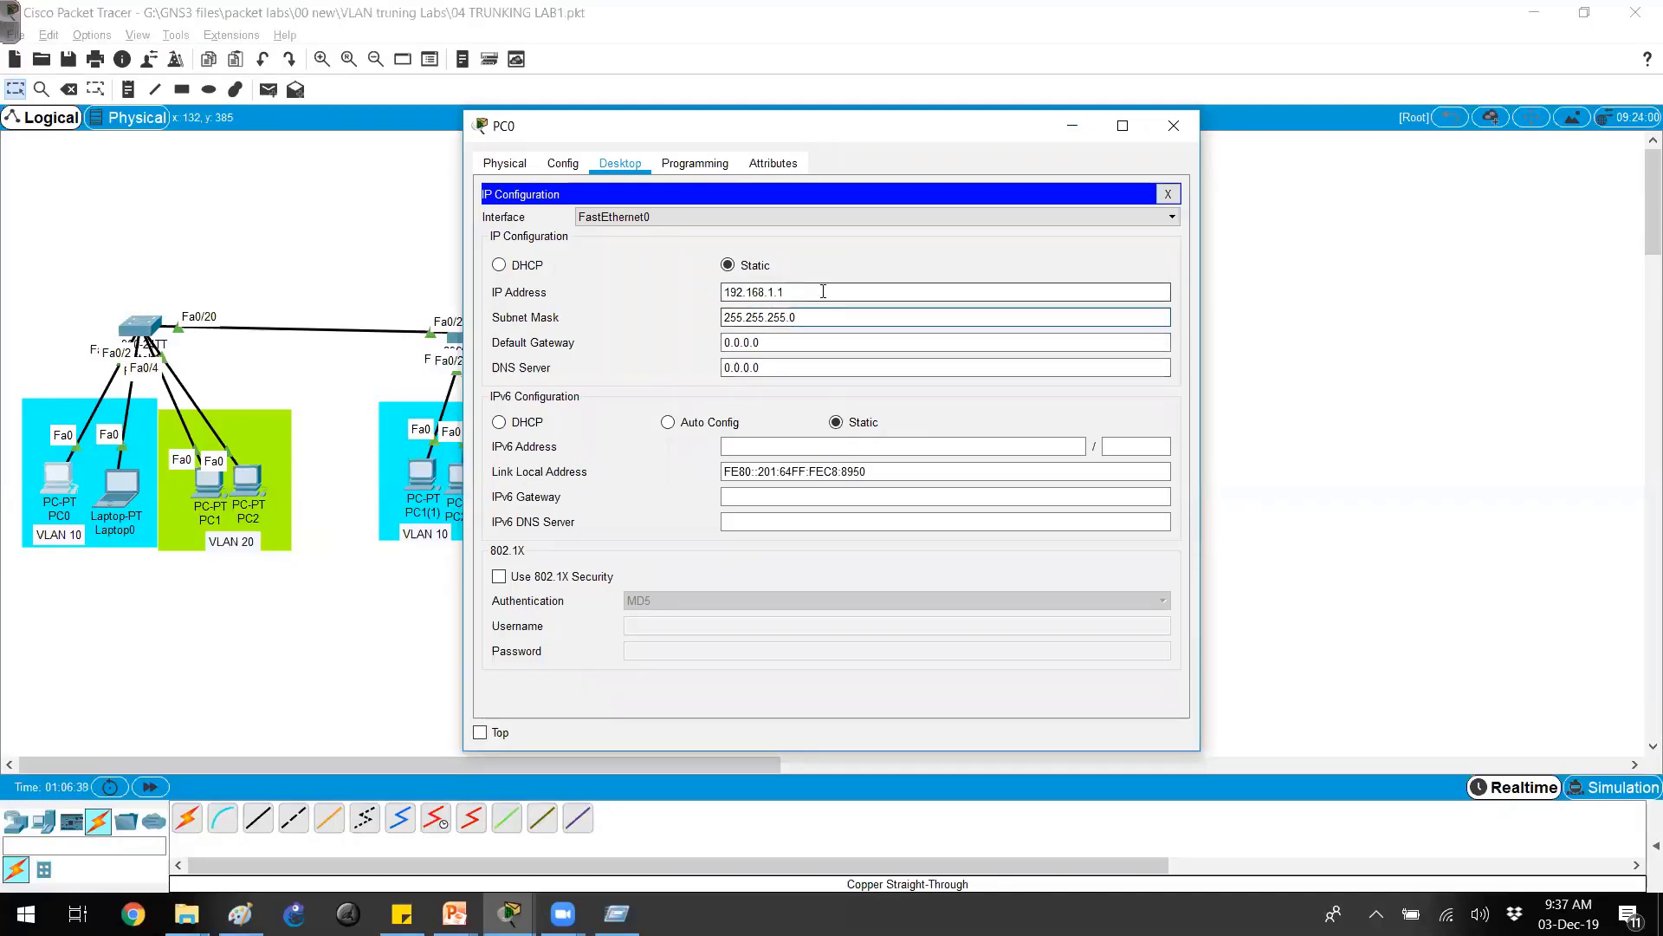
{"action": "left_click", "coordinate": [1172, 127]}
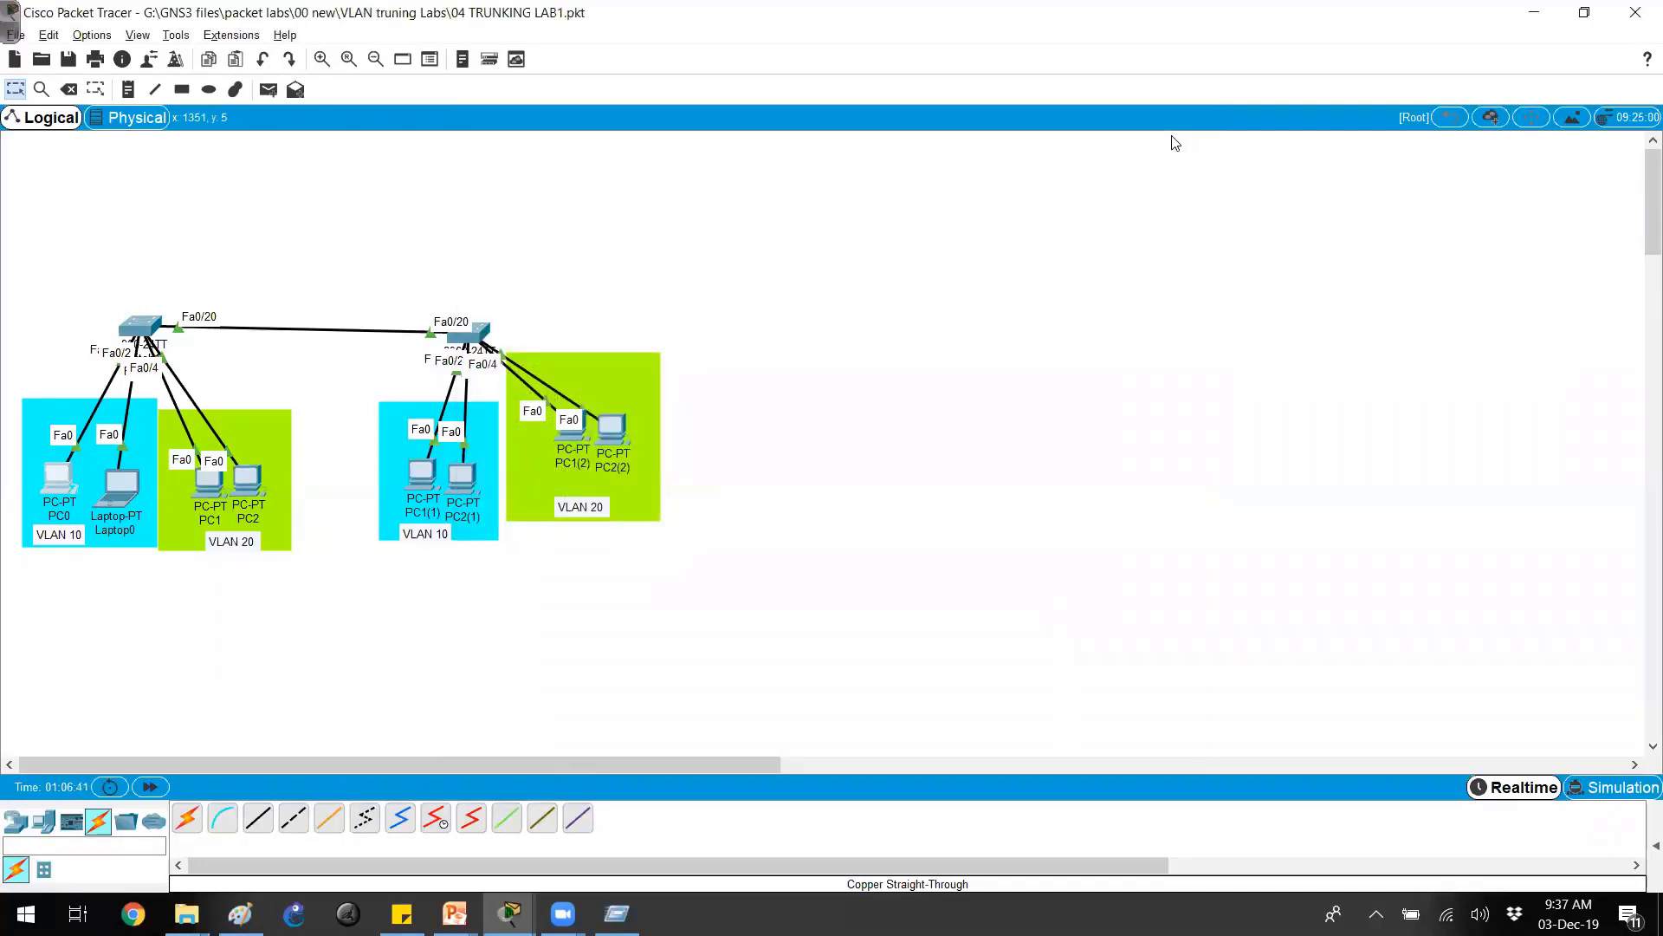
Step: Review the Trunk Link – Configuration slide with the lab diagram in the PowerPoint slide show, and return to Packet Tracer
{"action": "key", "text": "alt+Tab"}
{"action": "key", "text": "alt+Tab"}
{"action": "key", "text": "alt+Tab"}
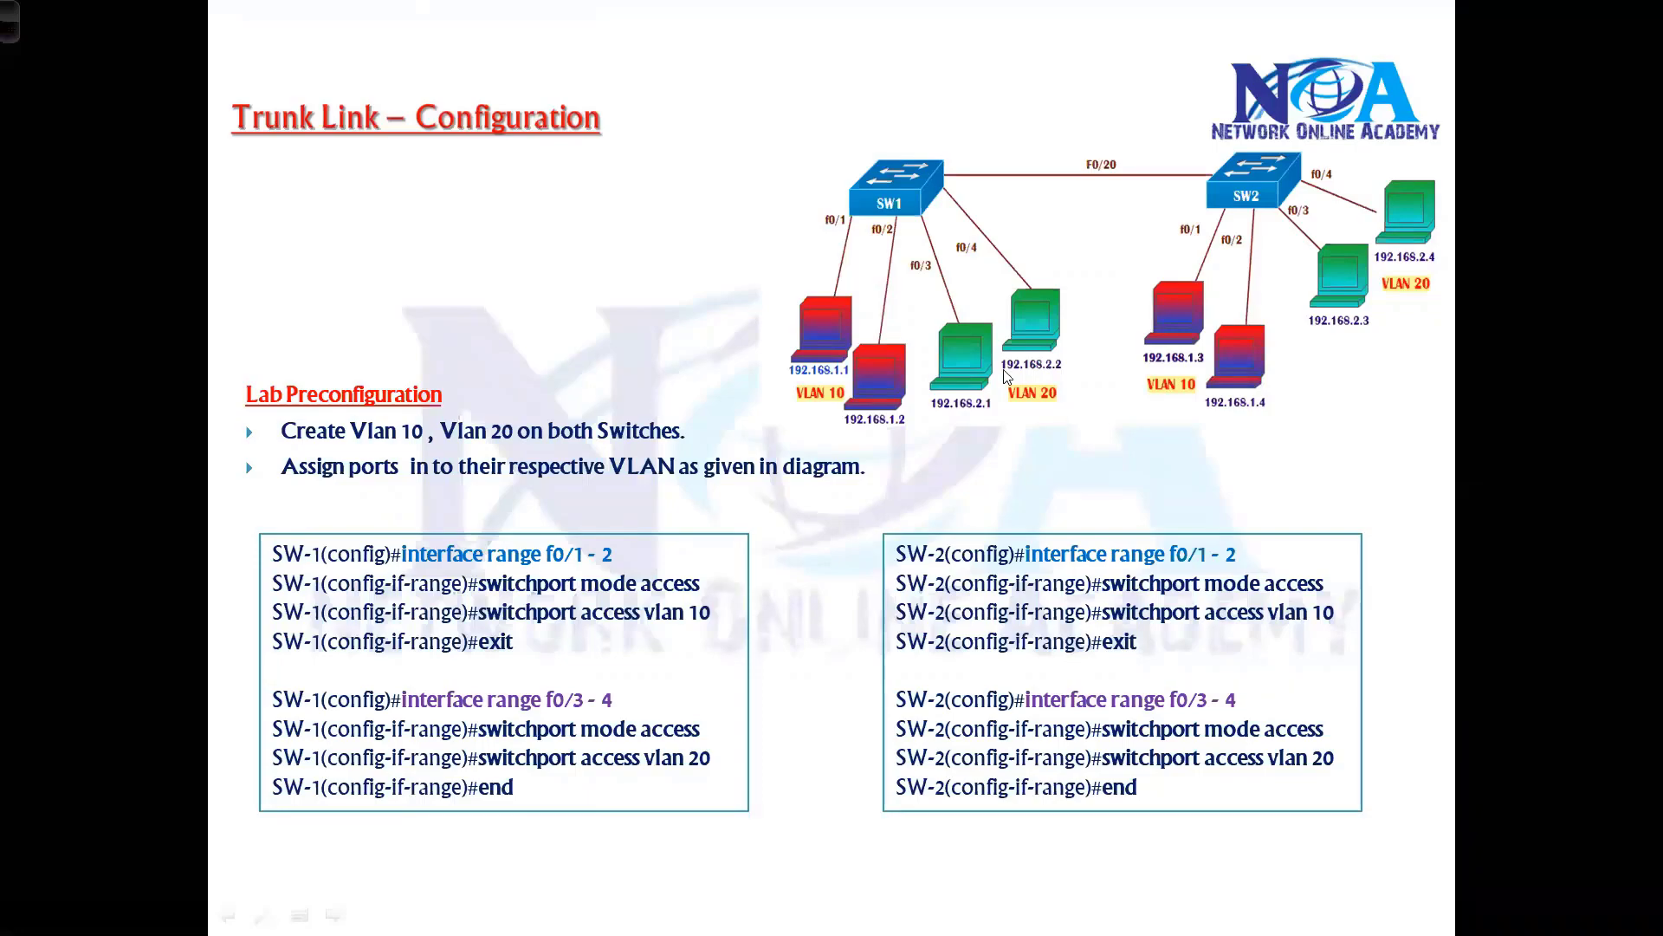
{"action": "key", "text": "alt+Tab"}
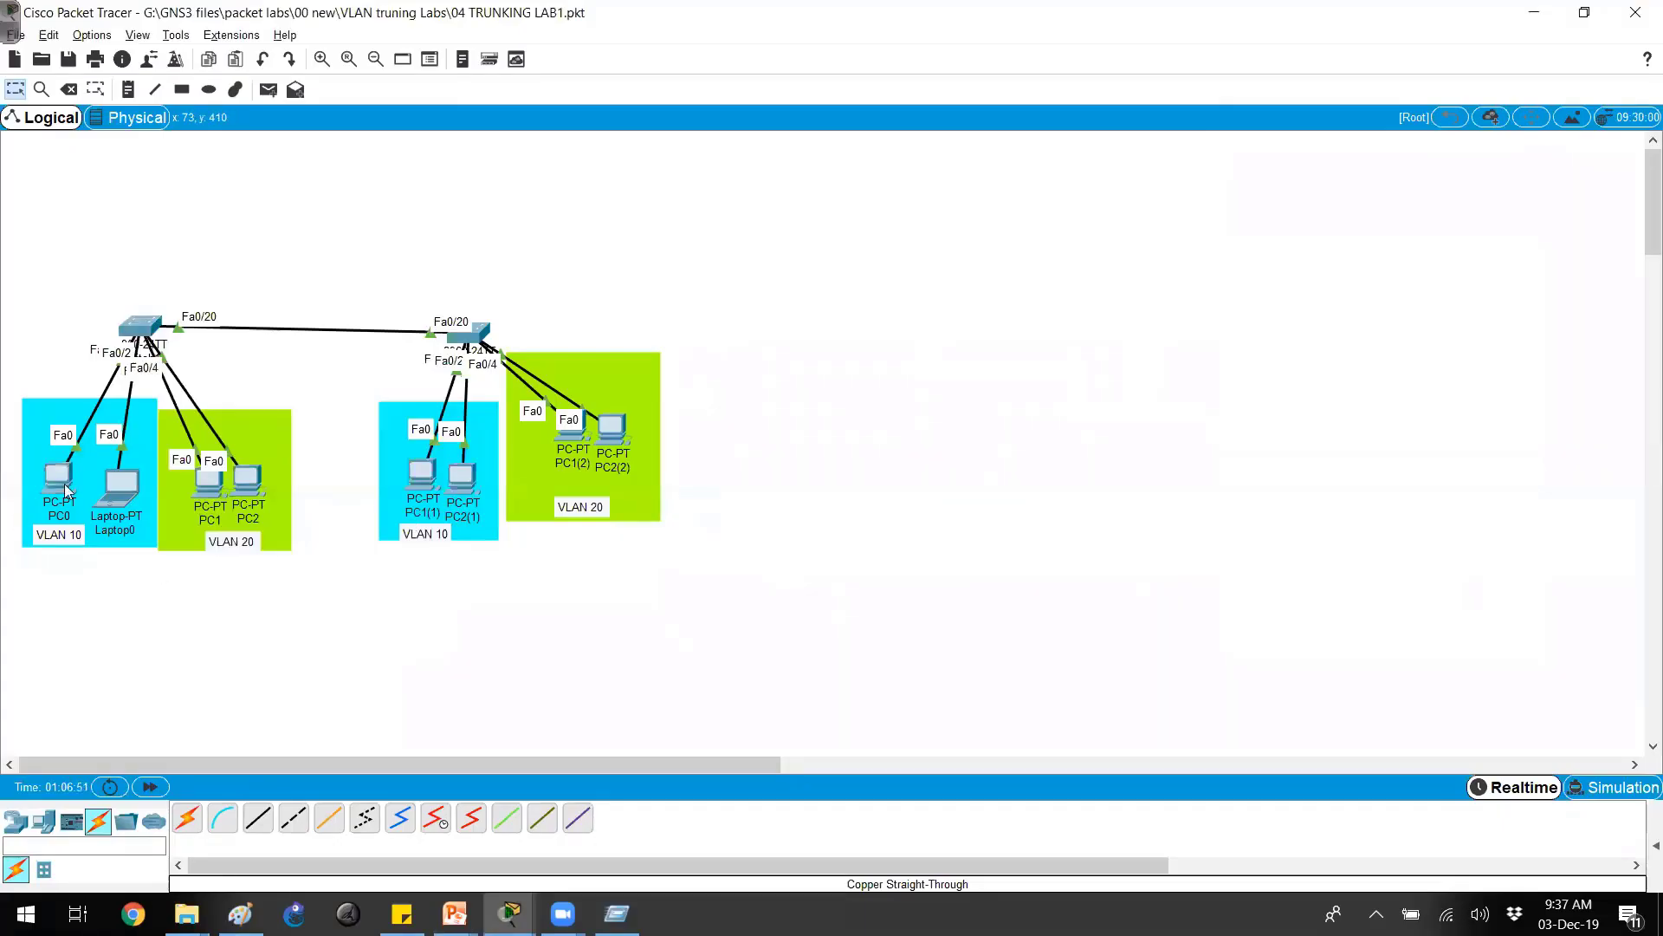
Step: Open the command line of the left switch and enter privileged mode with en
{"action": "left_click", "coordinate": [145, 330]}
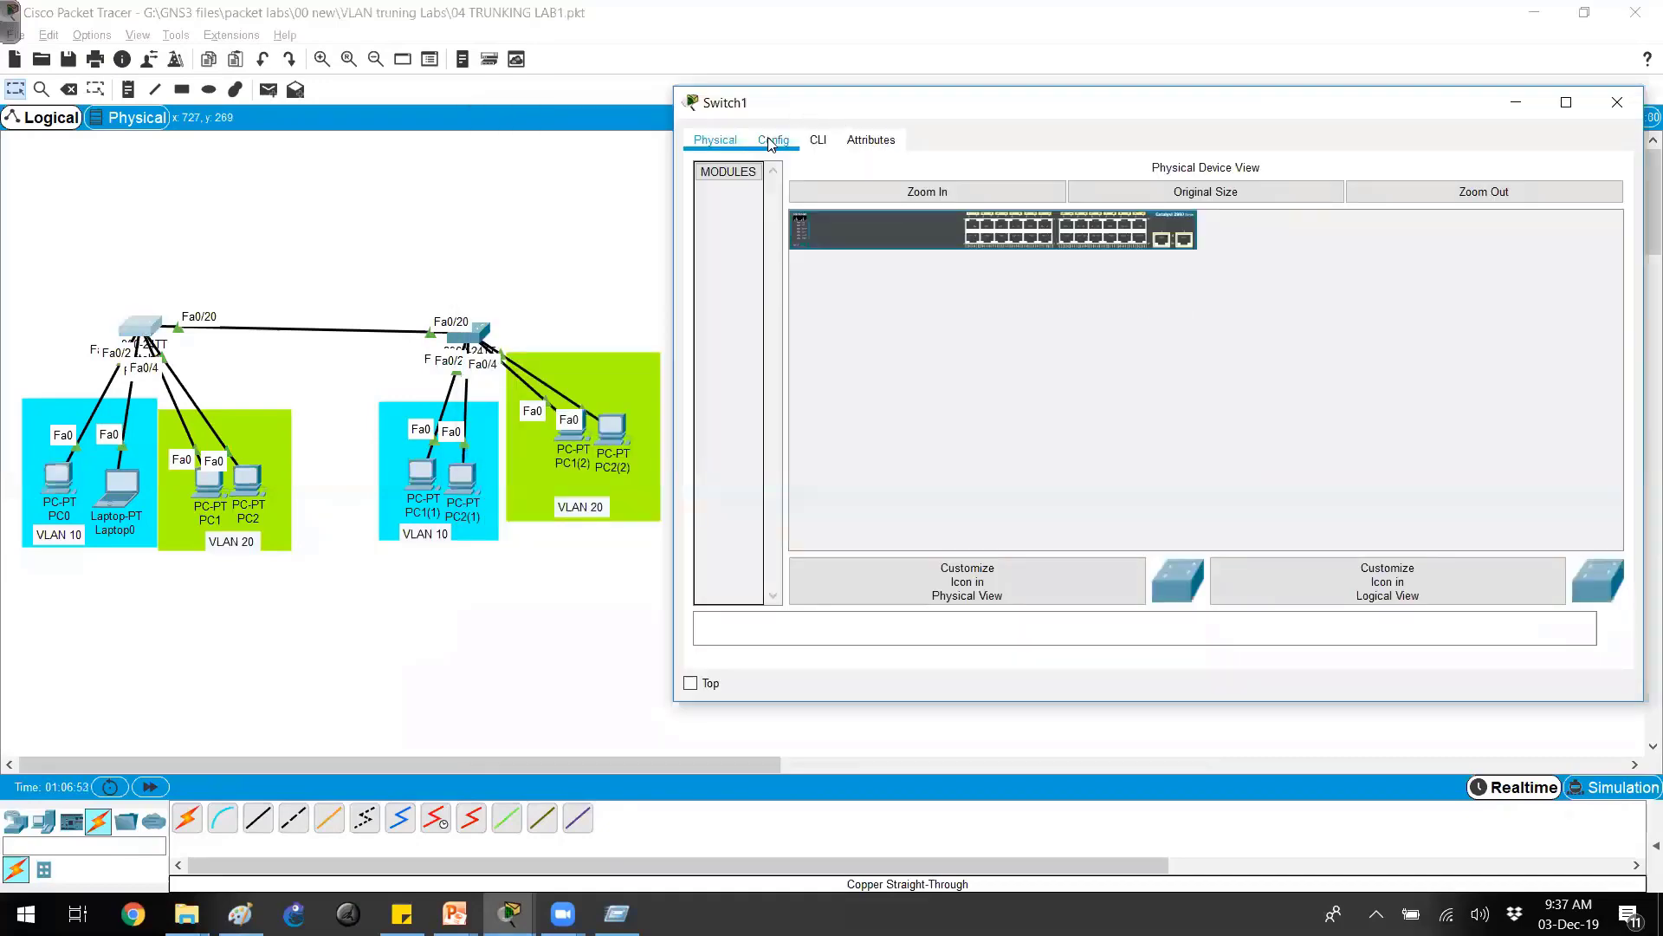
{"action": "left_click", "coordinate": [870, 140]}
{"action": "left_click", "coordinate": [817, 139]}
{"action": "key", "text": "Return"}
{"action": "type", "text": "en"}
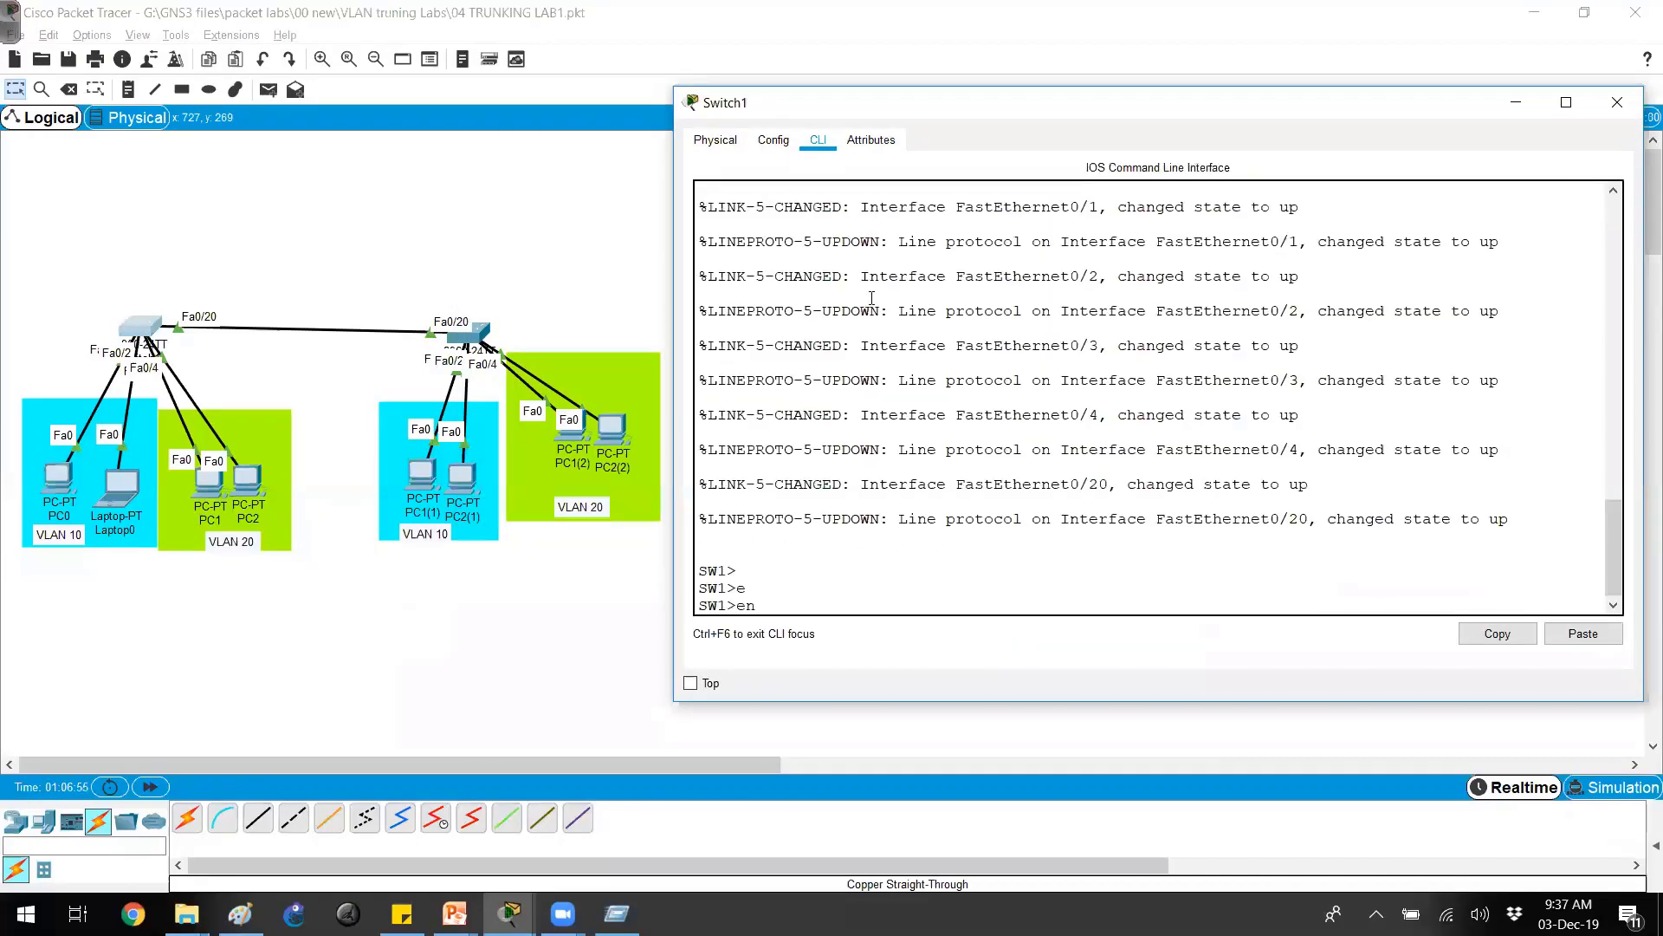
{"action": "key", "text": "Return"}
Step: Run show vlan brief on SW1 and examine the port assignments of VLAN 10 and VLAN 20
{"action": "type", "text": "show val"}
{"action": "key", "text": "BackSpace"}
{"action": "key", "text": "BackSpace"}
{"action": "type", "text": "lan br"}
{"action": "key", "text": "Tab"}
{"action": "key", "text": "Return"}
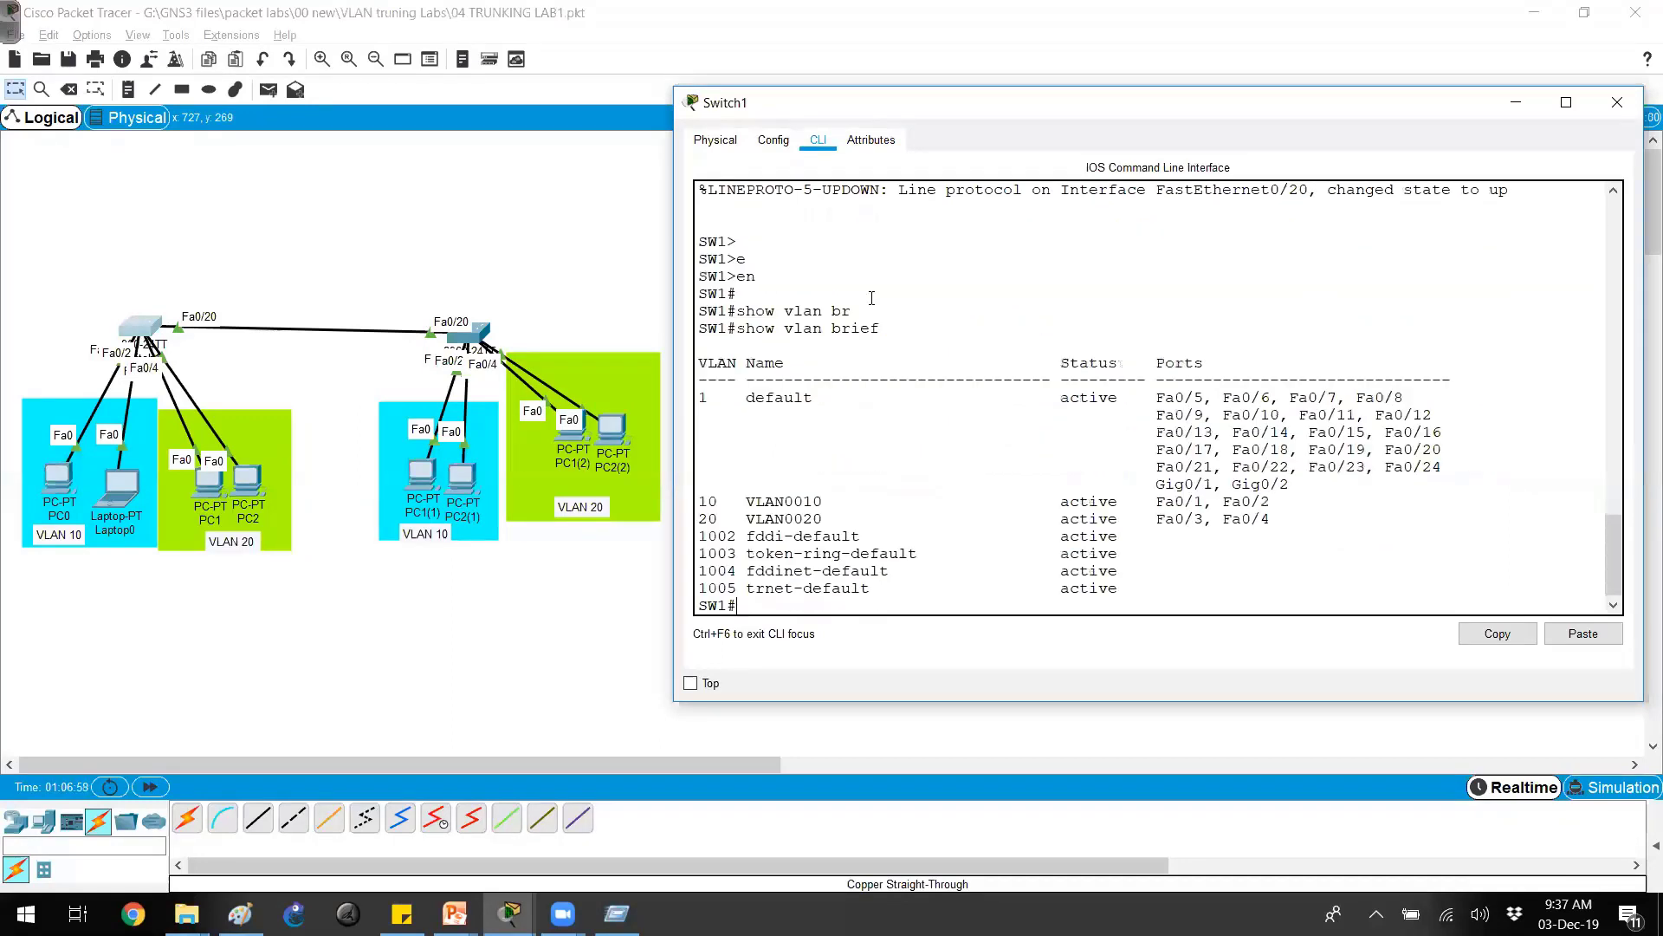
{"action": "left_click_drag", "start_coordinate": [728, 501], "coordinate": [1293, 513]}
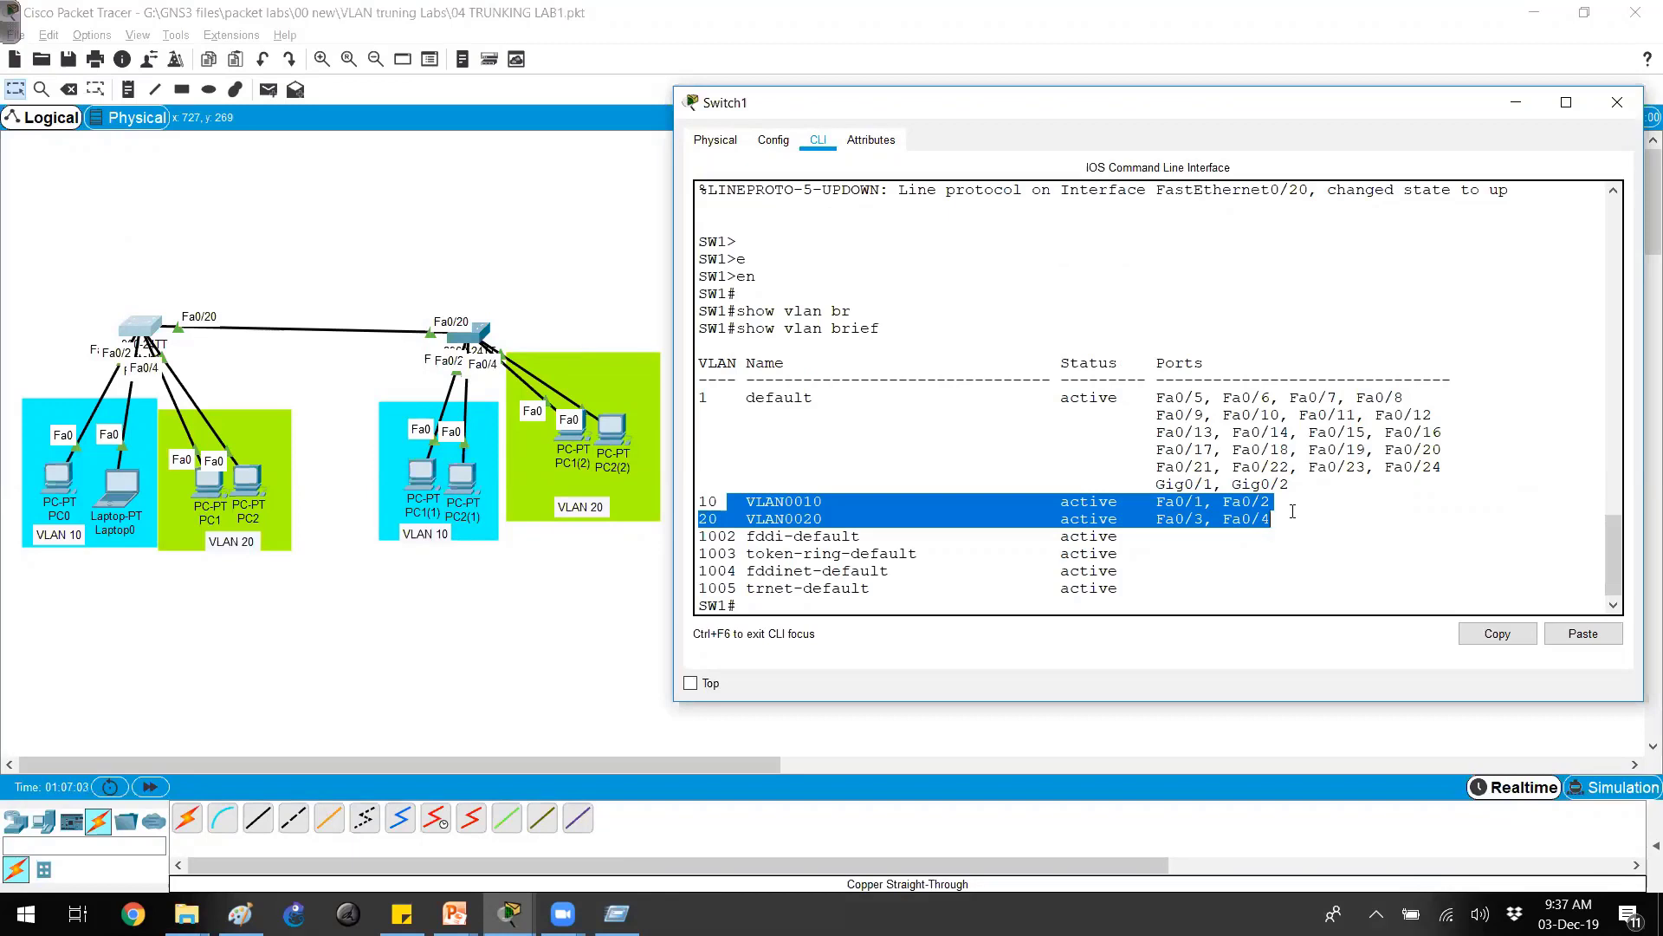
{"action": "left_click", "coordinate": [786, 510]}
{"action": "left_click_drag", "start_coordinate": [784, 518], "coordinate": [1322, 515]}
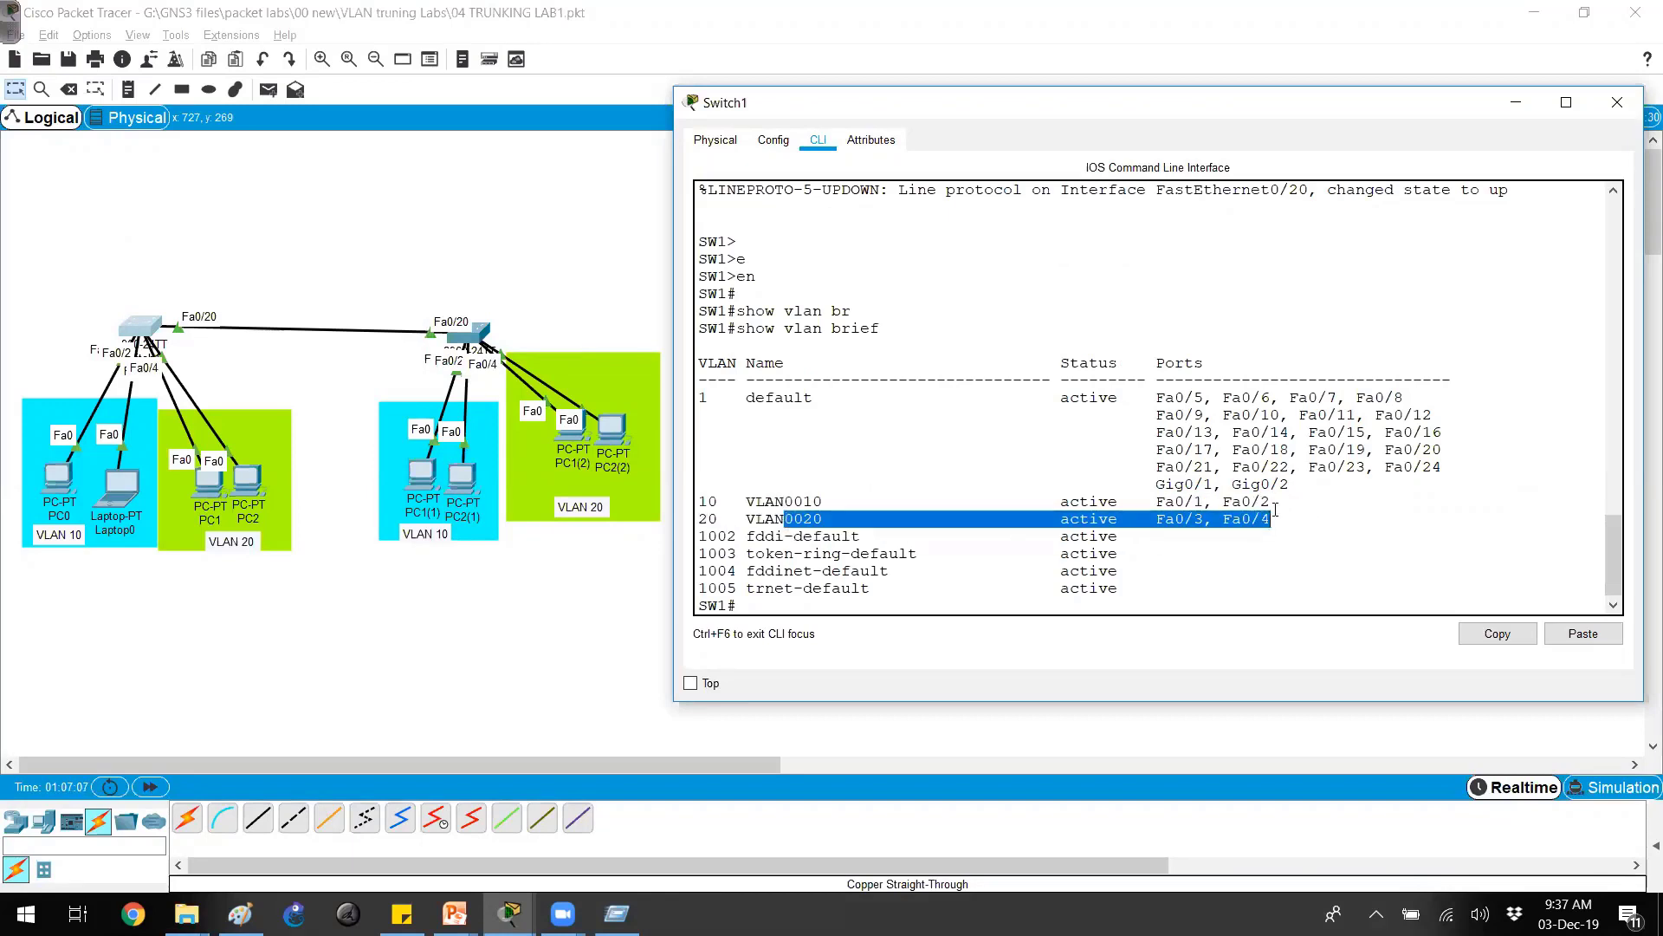
Step: Run show interfaces trunk twice on SW1 to check for existing trunk links
{"action": "left_click", "coordinate": [1272, 511]}
{"action": "type", "text": "show int"}
{"action": "key", "text": "Tab"}
{"action": "type", "text": "t"}
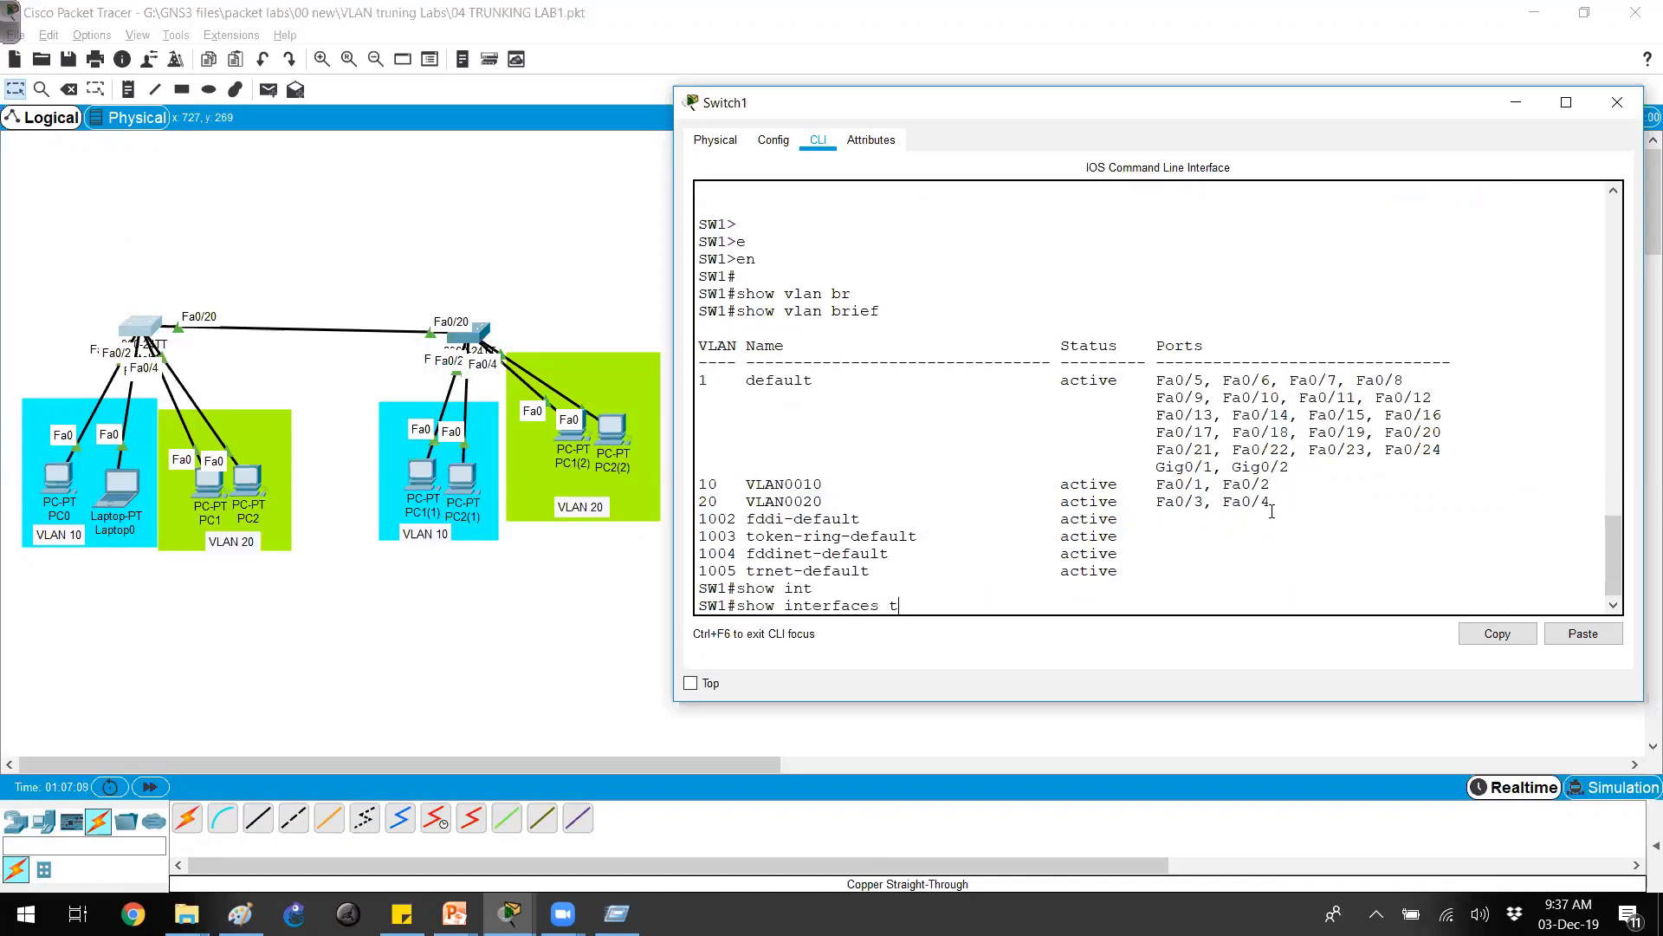
{"action": "type", "text": "r"}
{"action": "key", "text": "Tab"}
{"action": "key", "text": "Return"}
{"action": "key", "text": "Up"}
{"action": "key", "text": "Return"}
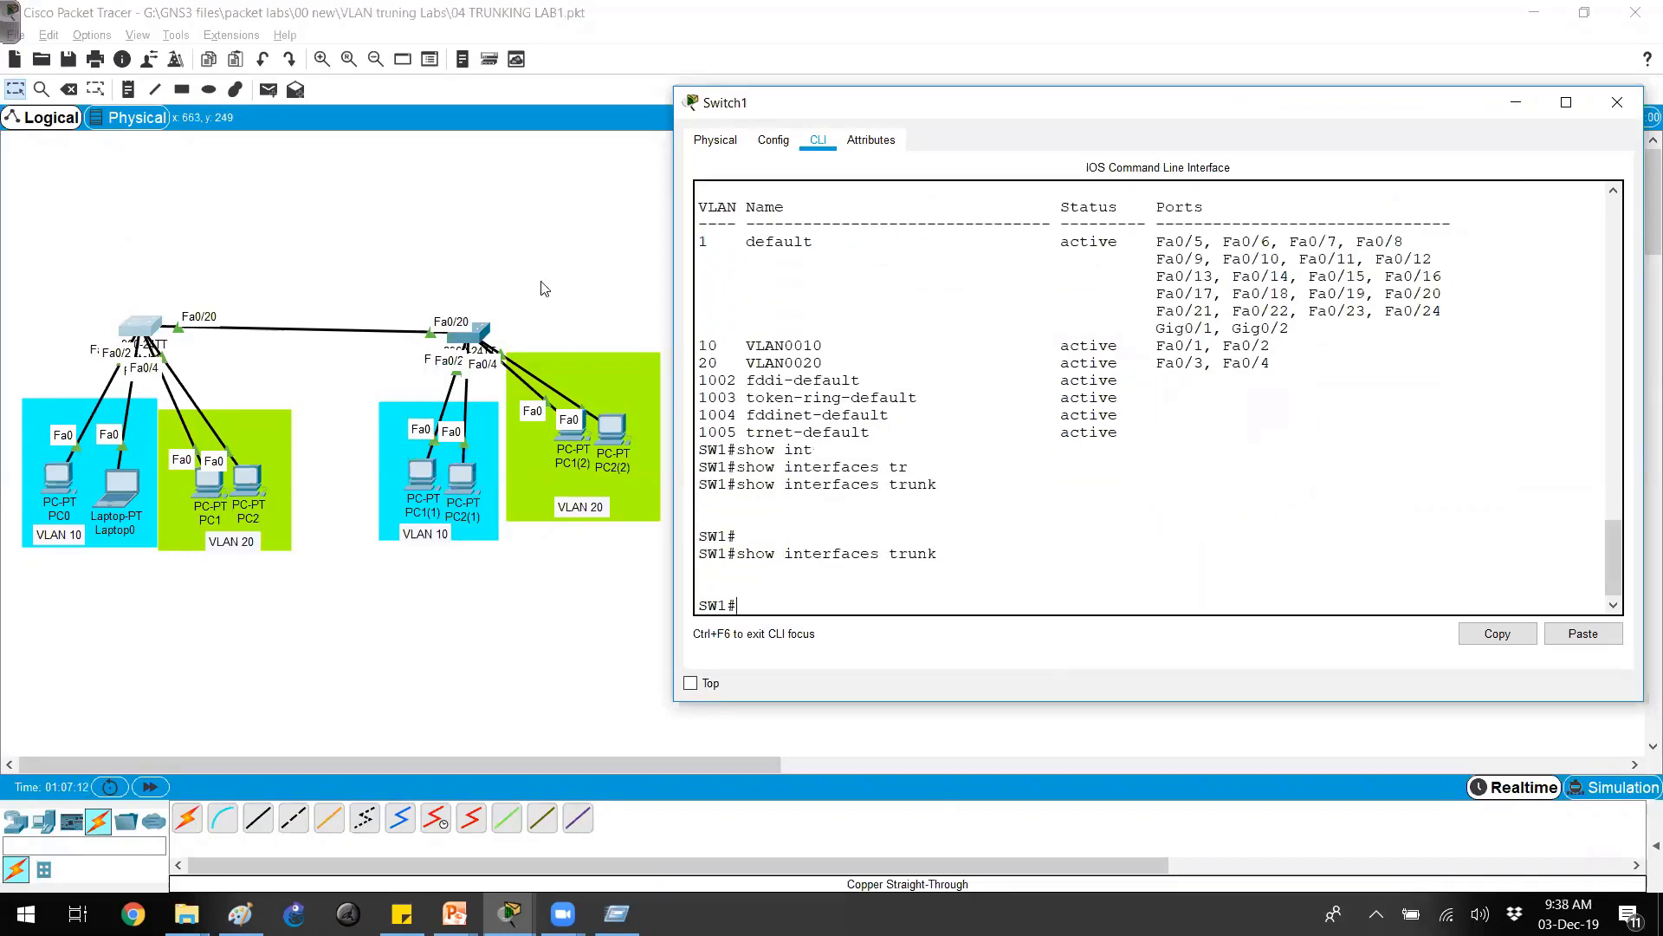
Step: Open the right switch's command line, reposition its window beside the topology, and enter privileged mode
{"action": "left_click", "coordinate": [567, 334]}
{"action": "left_click", "coordinate": [478, 337]}
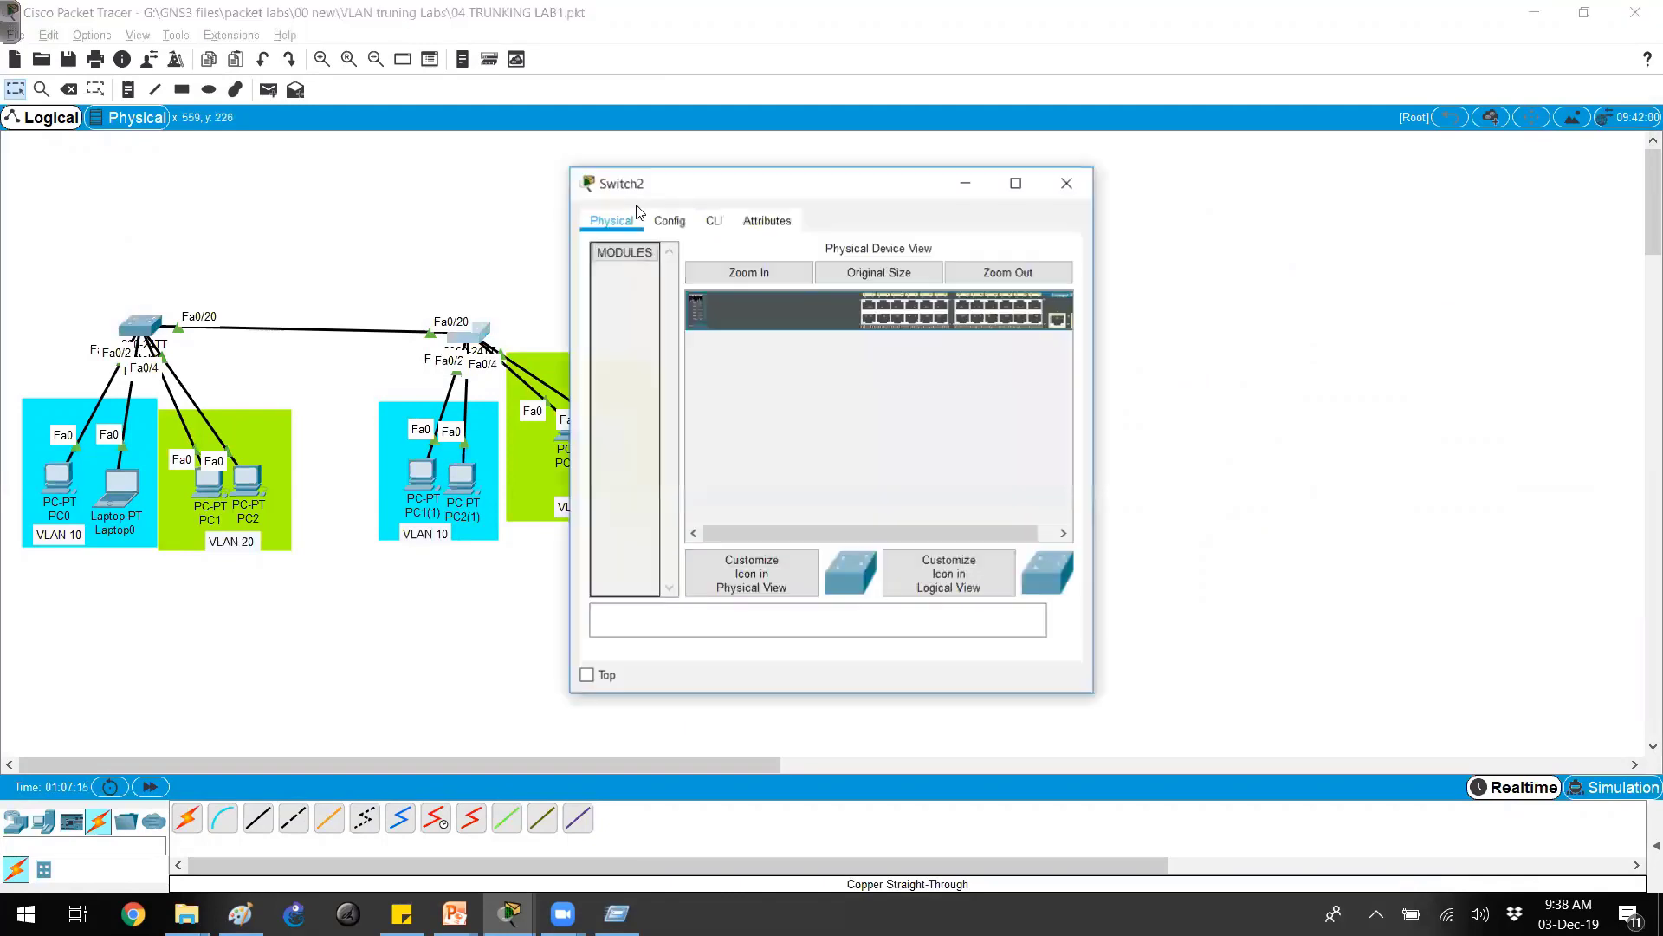
{"action": "left_click", "coordinate": [714, 220]}
{"action": "left_click_drag", "start_coordinate": [814, 188], "coordinate": [892, 100]}
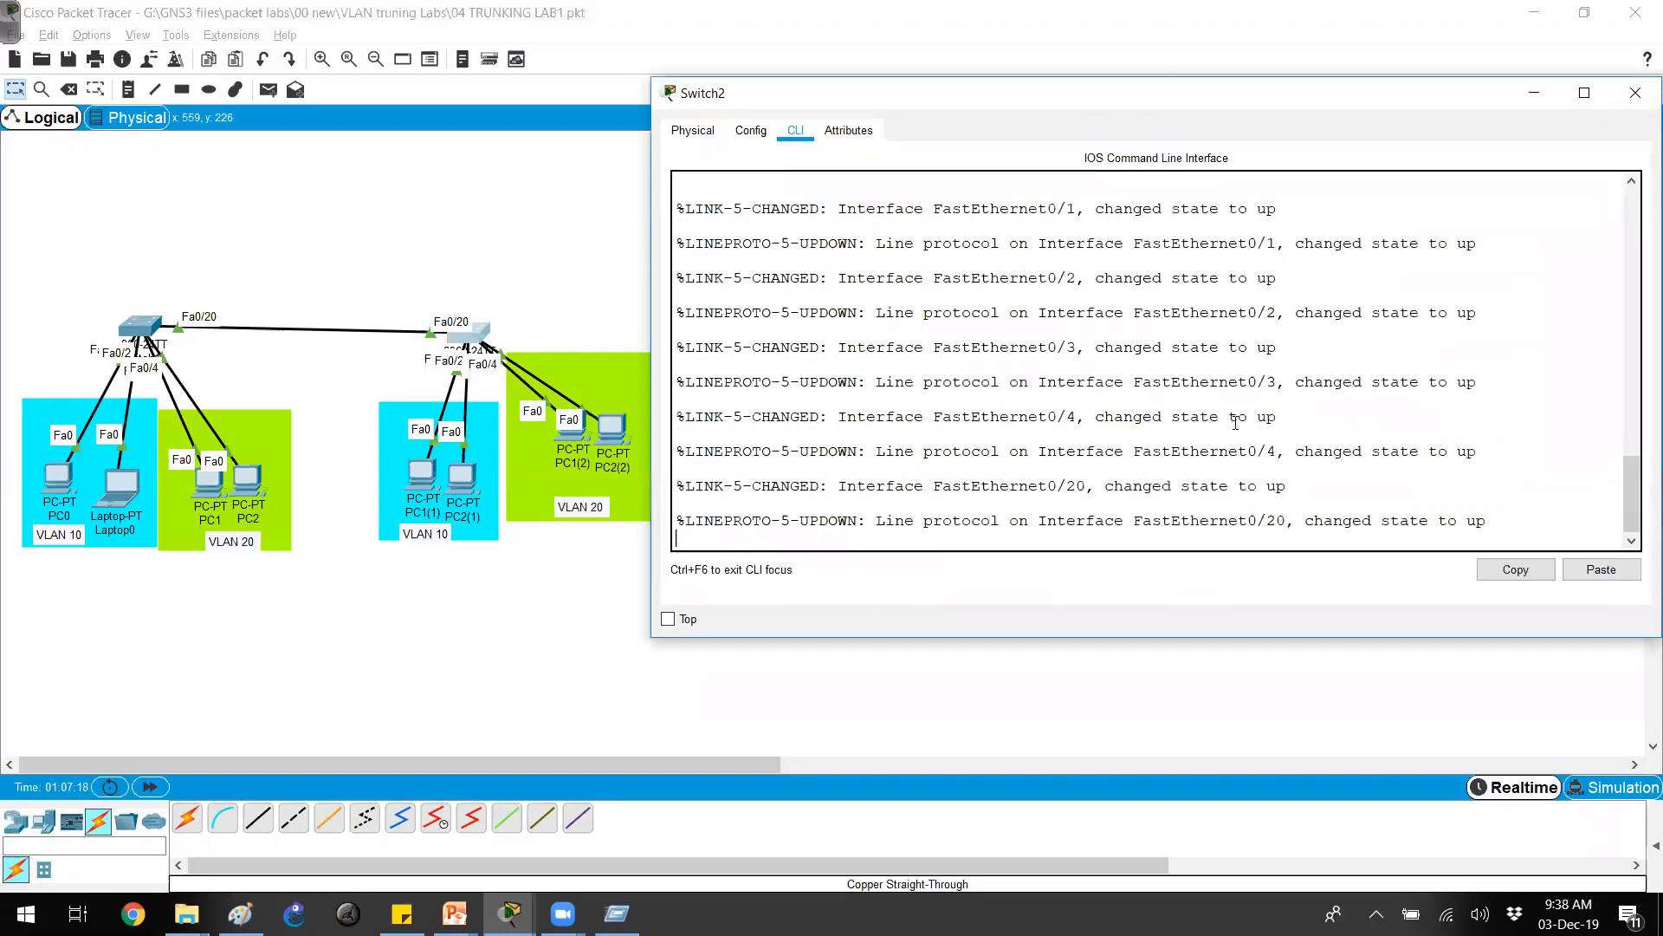
{"action": "key", "text": "Return"}
{"action": "type", "text": "en"}
{"action": "key", "text": "Return"}
Step: Run show vlan brief on SW2 and examine the VLAN 10 and VLAN 20 port assignments
{"action": "type", "text": "show vla"}
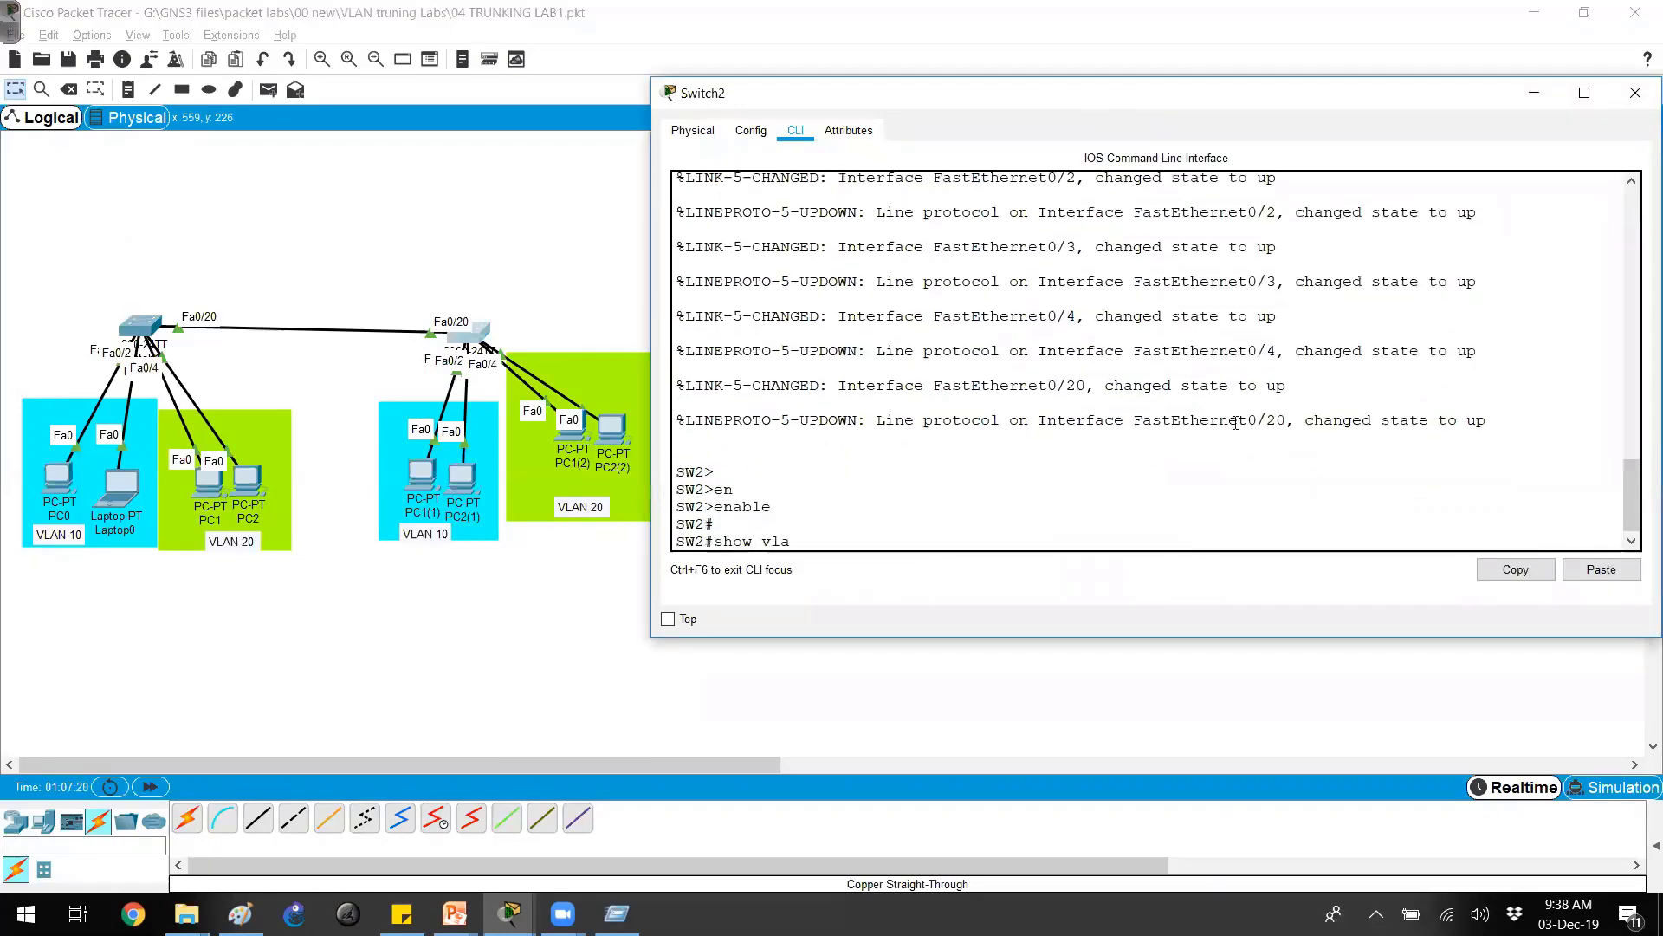
{"action": "type", "text": "n br"}
{"action": "key", "text": "Tab"}
{"action": "key", "text": "Return"}
{"action": "left_click_drag", "start_coordinate": [696, 437], "coordinate": [1331, 459]}
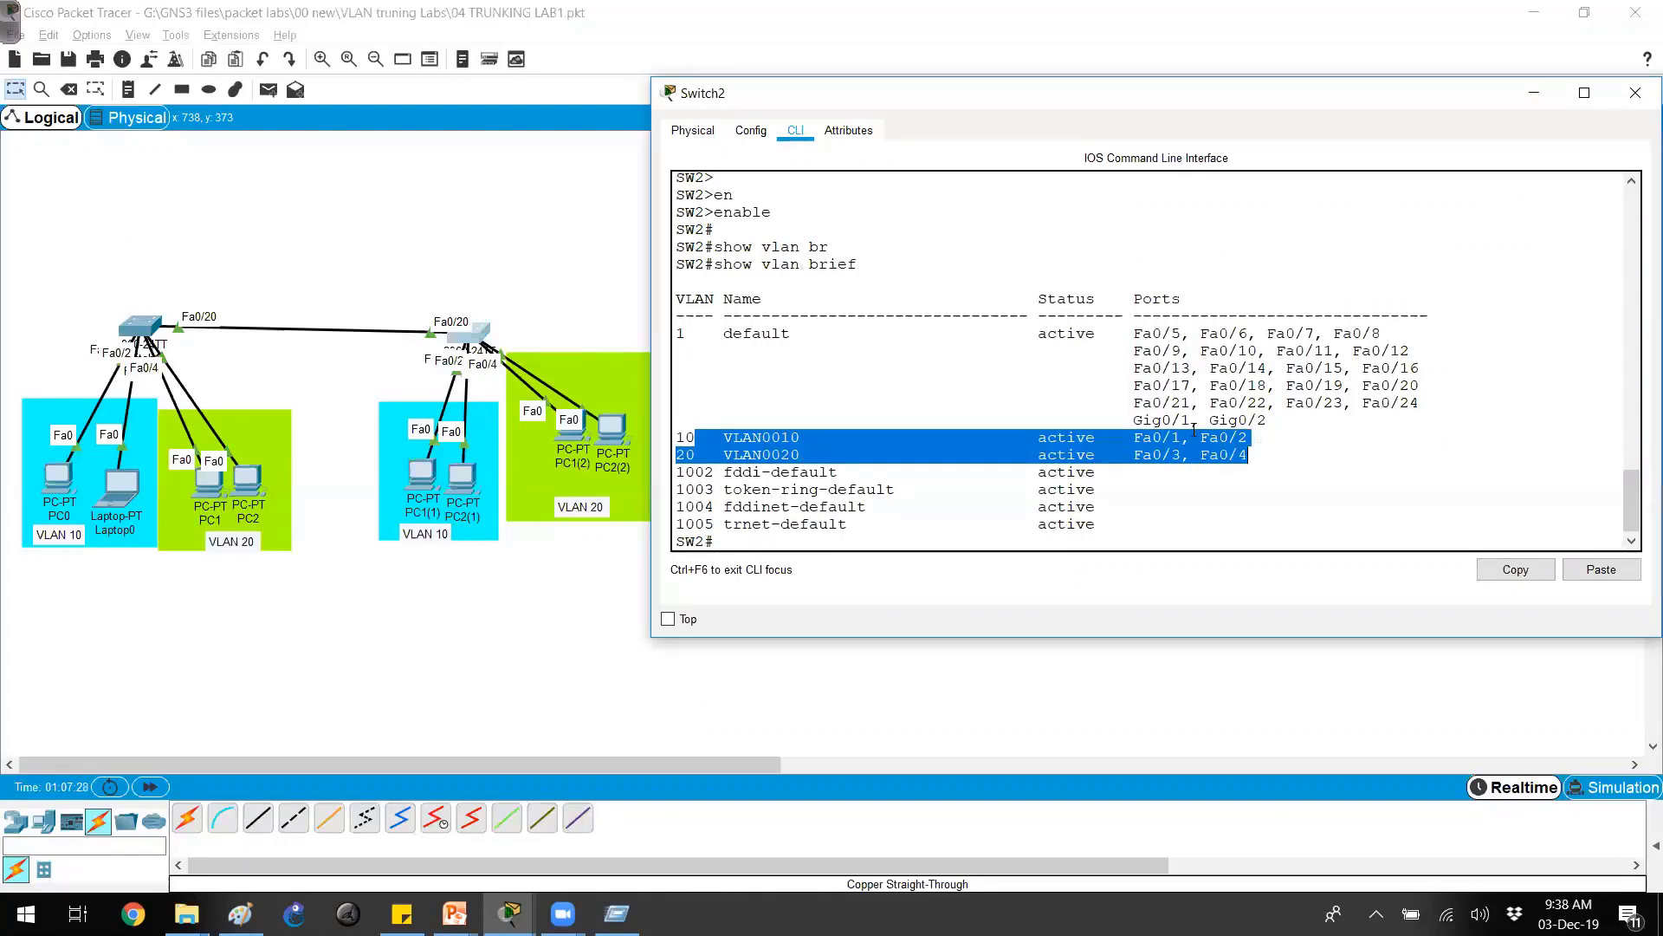
{"action": "left_click", "coordinate": [1258, 445]}
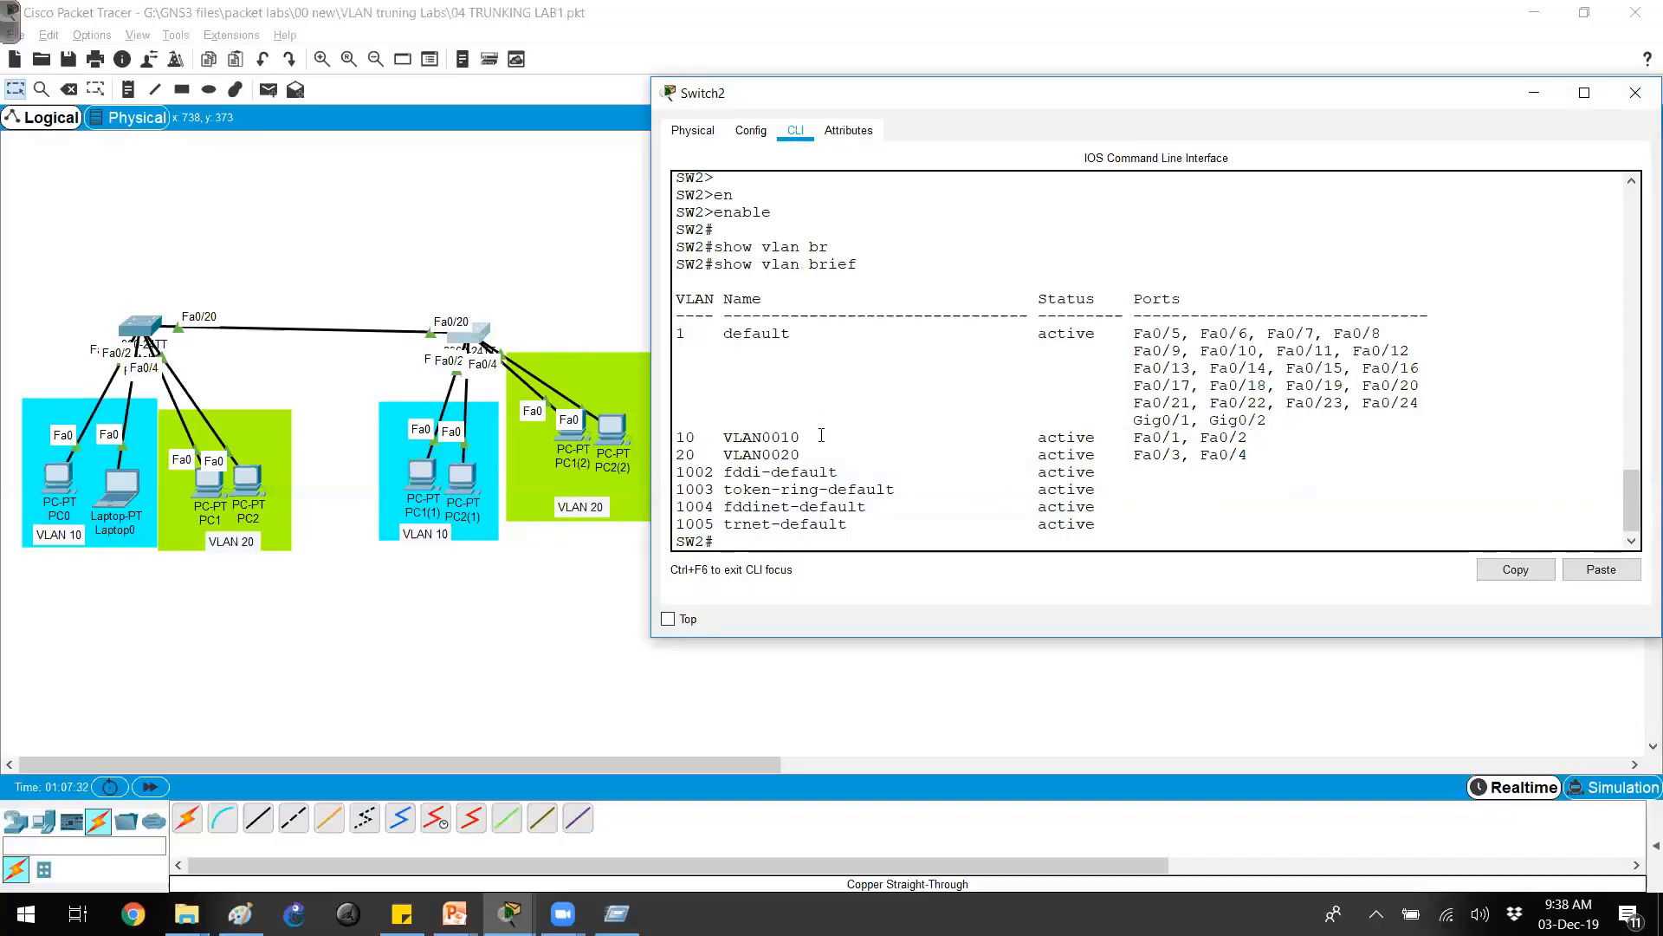
Step: Annotate and circle the four VLAN 10 hosts in red with 1.1, 1.2, 1.3 and 1.4
{"action": "key", "text": "ctrl+shift+3"}
{"action": "mouse_move", "coordinate": [29, 469]}
{"action": "left_mouse_down"}
{"action": "mouse_move", "coordinate": [36, 498]}
{"action": "mouse_move", "coordinate": [67, 499]}
{"action": "left_mouse_up"}
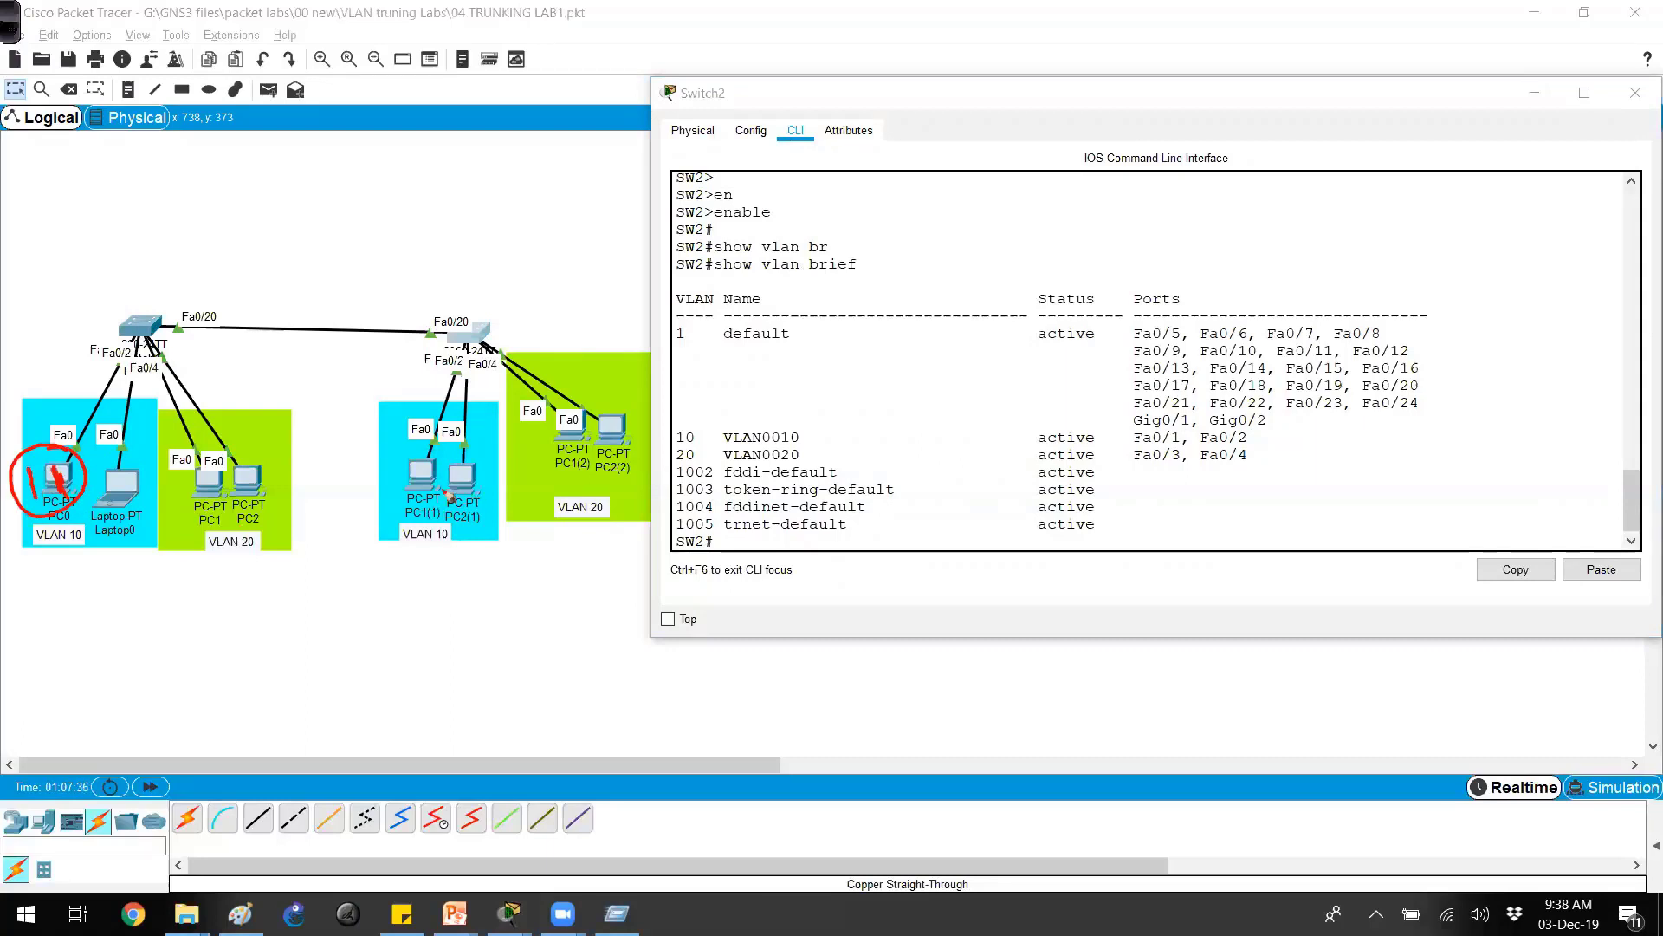
{"action": "left_click_drag", "start_coordinate": [398, 470], "coordinate": [407, 498]}
{"action": "mouse_move", "coordinate": [417, 470]}
{"action": "left_mouse_down"}
{"action": "mouse_move", "coordinate": [419, 496]}
{"action": "mouse_move", "coordinate": [410, 452]}
{"action": "mouse_move", "coordinate": [474, 493]}
{"action": "left_mouse_up"}
{"action": "left_click_drag", "start_coordinate": [489, 466], "coordinate": [497, 496]}
{"action": "left_click_drag", "start_coordinate": [492, 438], "coordinate": [467, 443]}
{"action": "left_click_drag", "start_coordinate": [103, 475], "coordinate": [111, 502]}
{"action": "mouse_move", "coordinate": [126, 478]}
{"action": "left_mouse_down"}
{"action": "mouse_move", "coordinate": [151, 478]}
{"action": "mouse_move", "coordinate": [136, 461]}
{"action": "left_mouse_up"}
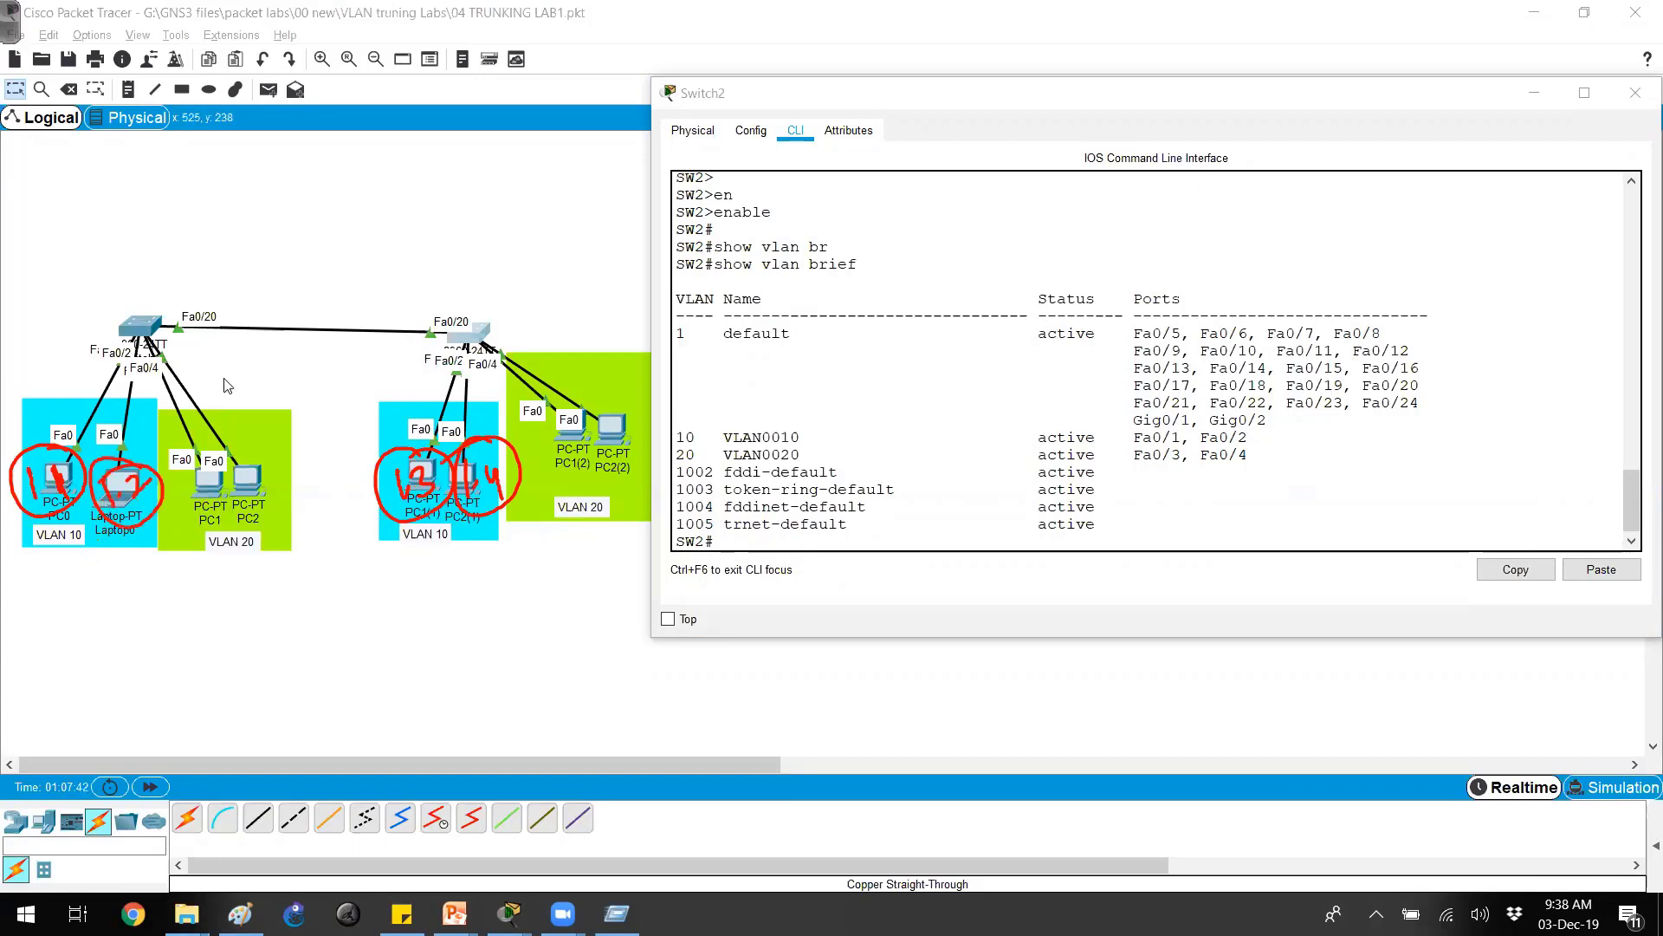
Step: Open PC0's Command Prompt, widen its window, and place it beside the topology
{"action": "left_click", "coordinate": [68, 481]}
{"action": "left_click", "coordinate": [67, 481]}
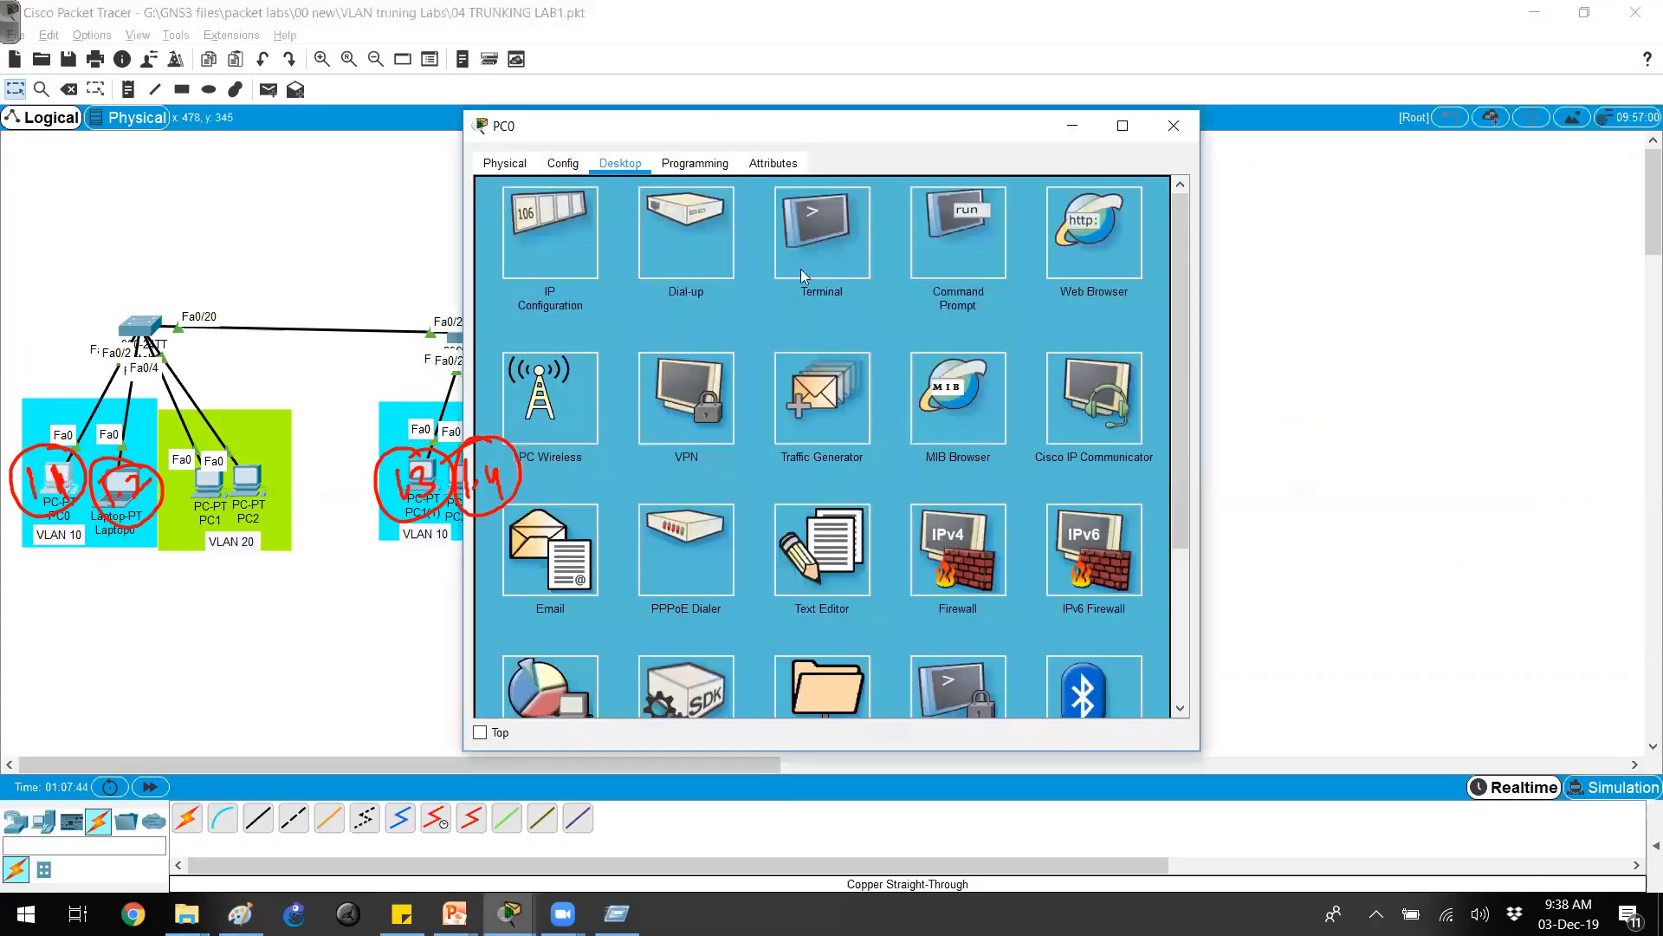
{"action": "left_click", "coordinate": [956, 256]}
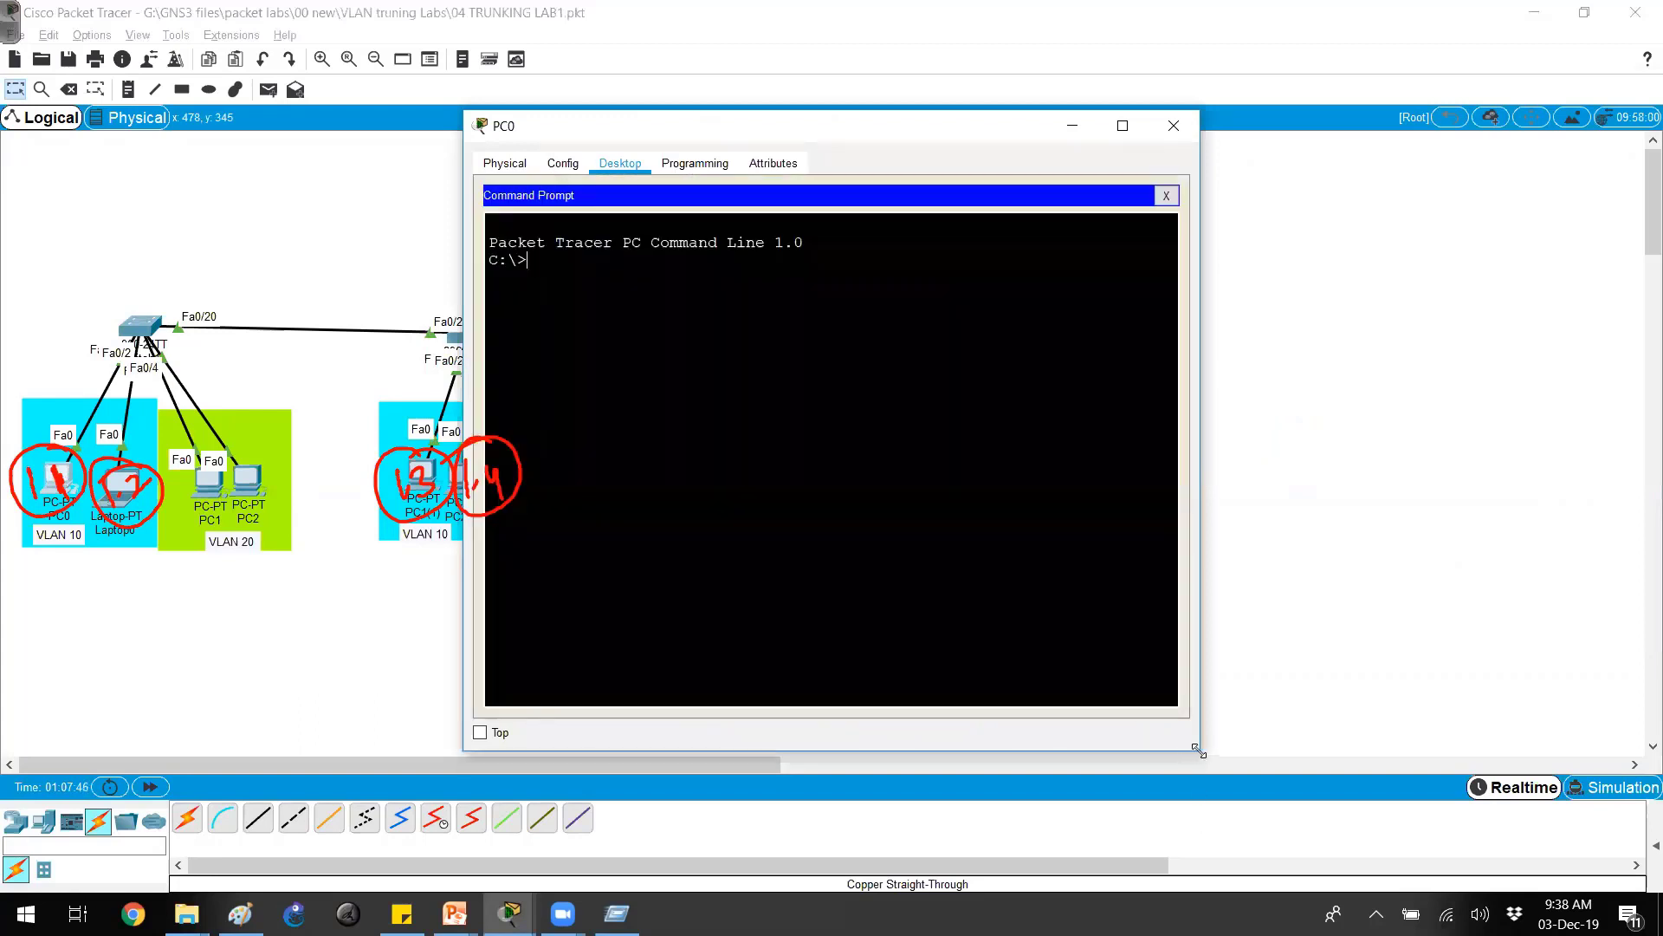
{"action": "left_click_drag", "start_coordinate": [1199, 752], "coordinate": [1491, 737]}
{"action": "left_click_drag", "start_coordinate": [730, 132], "coordinate": [852, 106]}
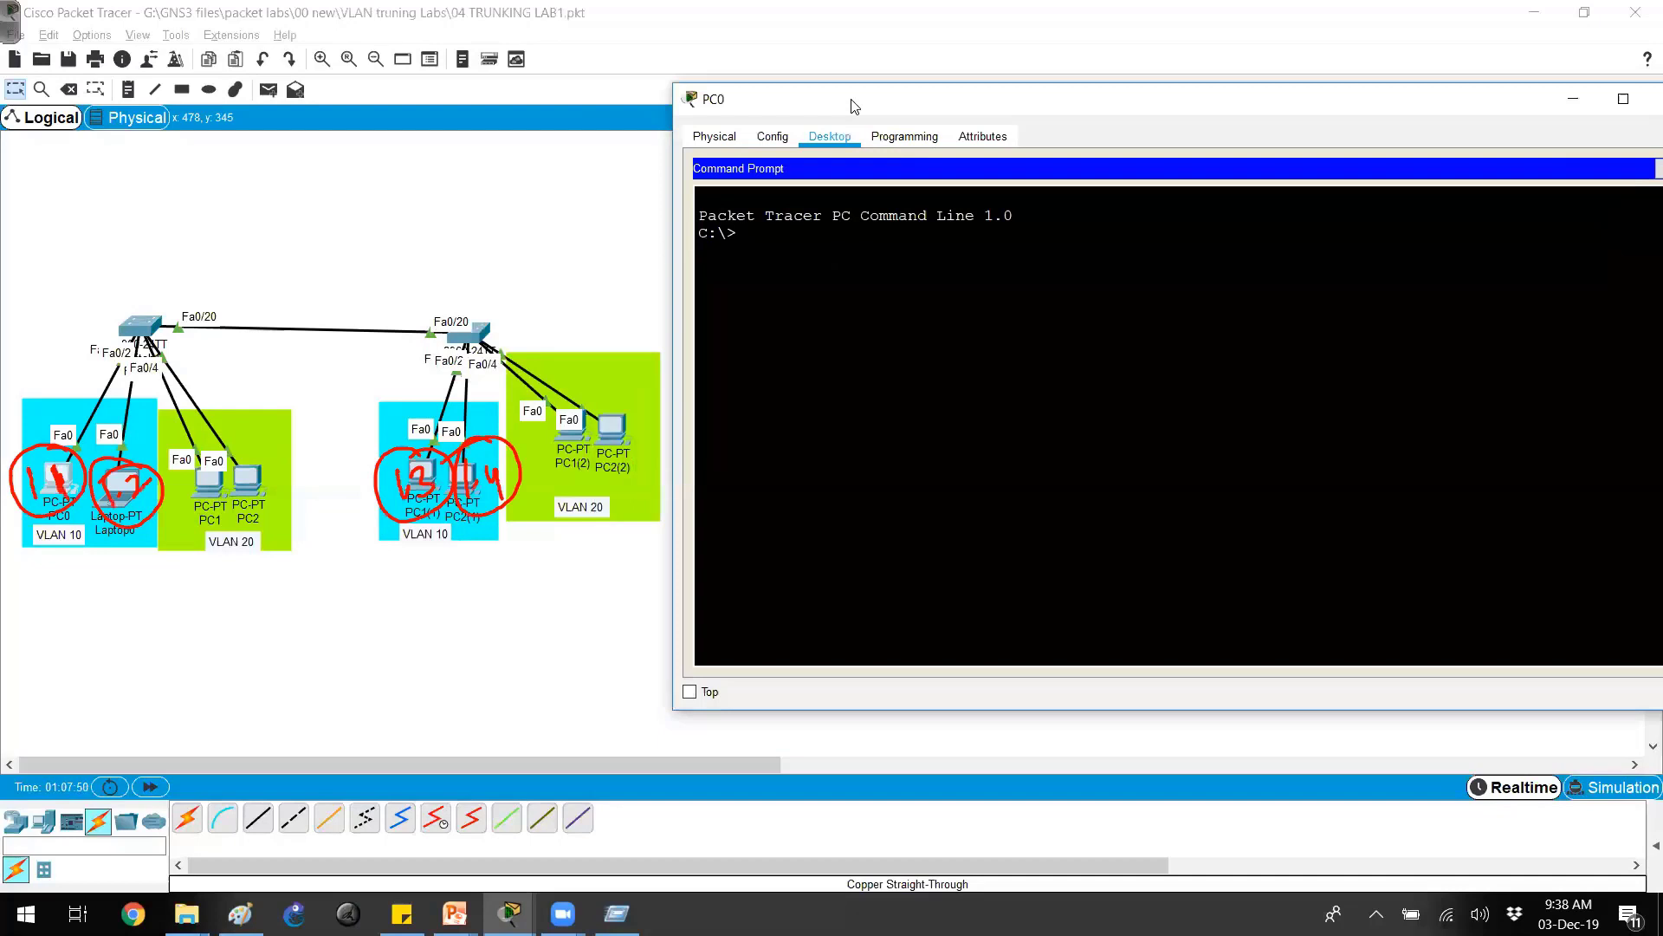
Step: Run ipconfig in PC0's Command Prompt and ping 192.168.1.2
{"action": "key", "text": "Return"}
{"action": "key", "text": "Return"}
{"action": "type", "text": "ipconfig"}
{"action": "key", "text": "Return"}
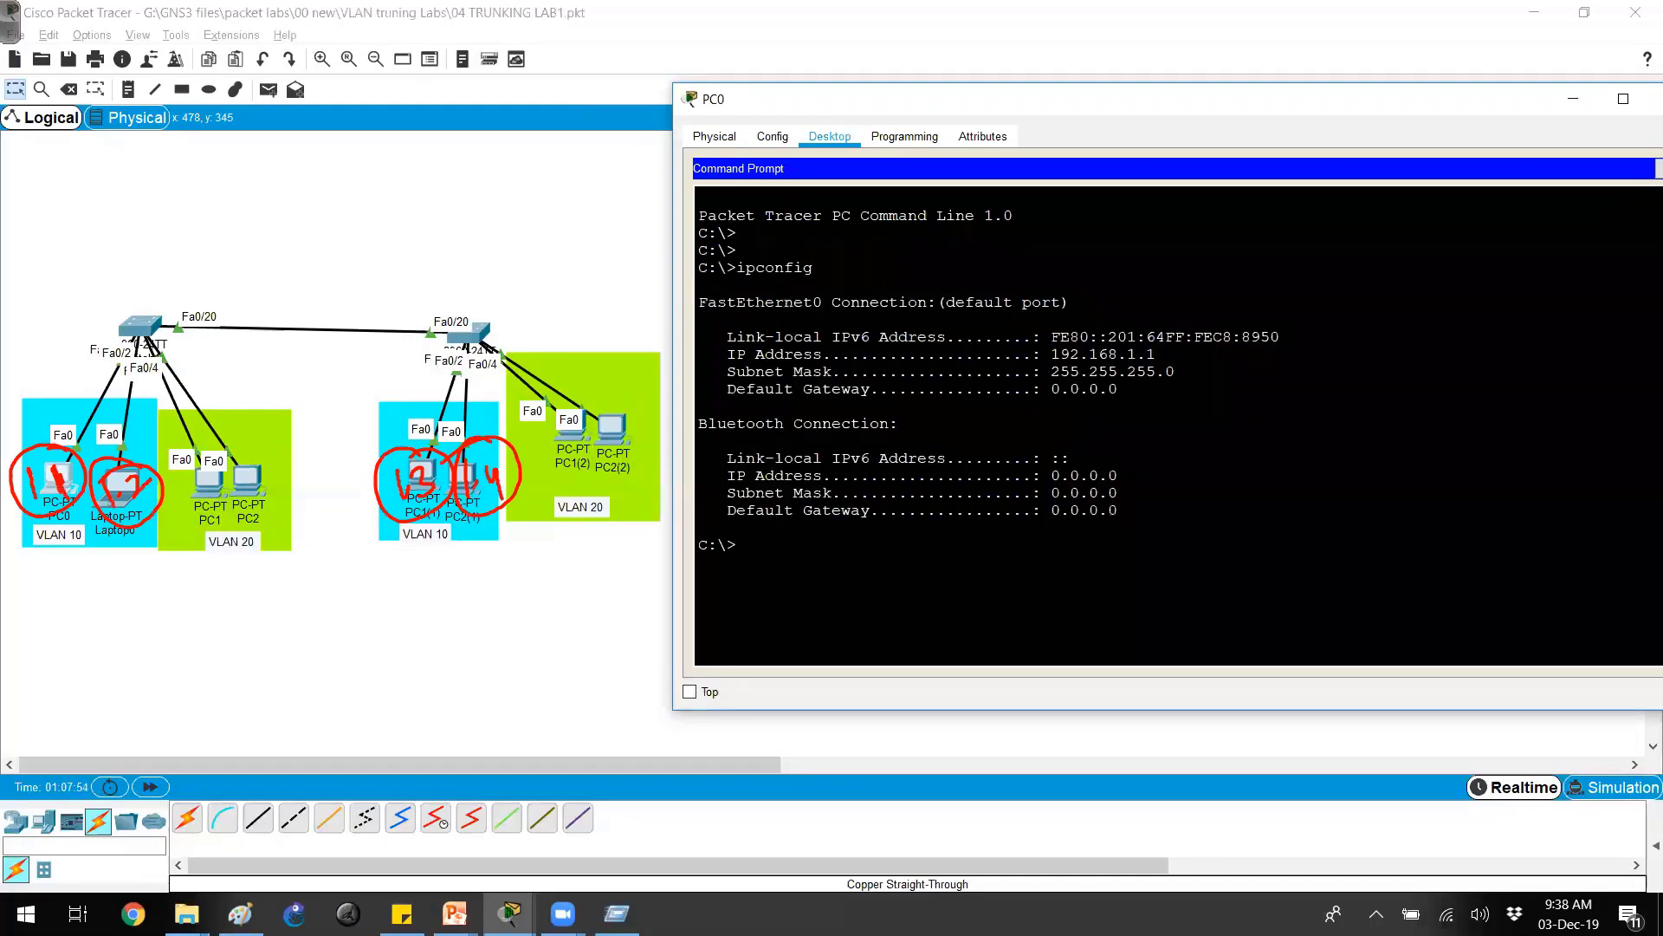
{"action": "left_click_drag", "start_coordinate": [1002, 355], "coordinate": [1176, 373]}
{"action": "type", "text": "ping  192.168.1.2"}
{"action": "key", "text": "Return"}
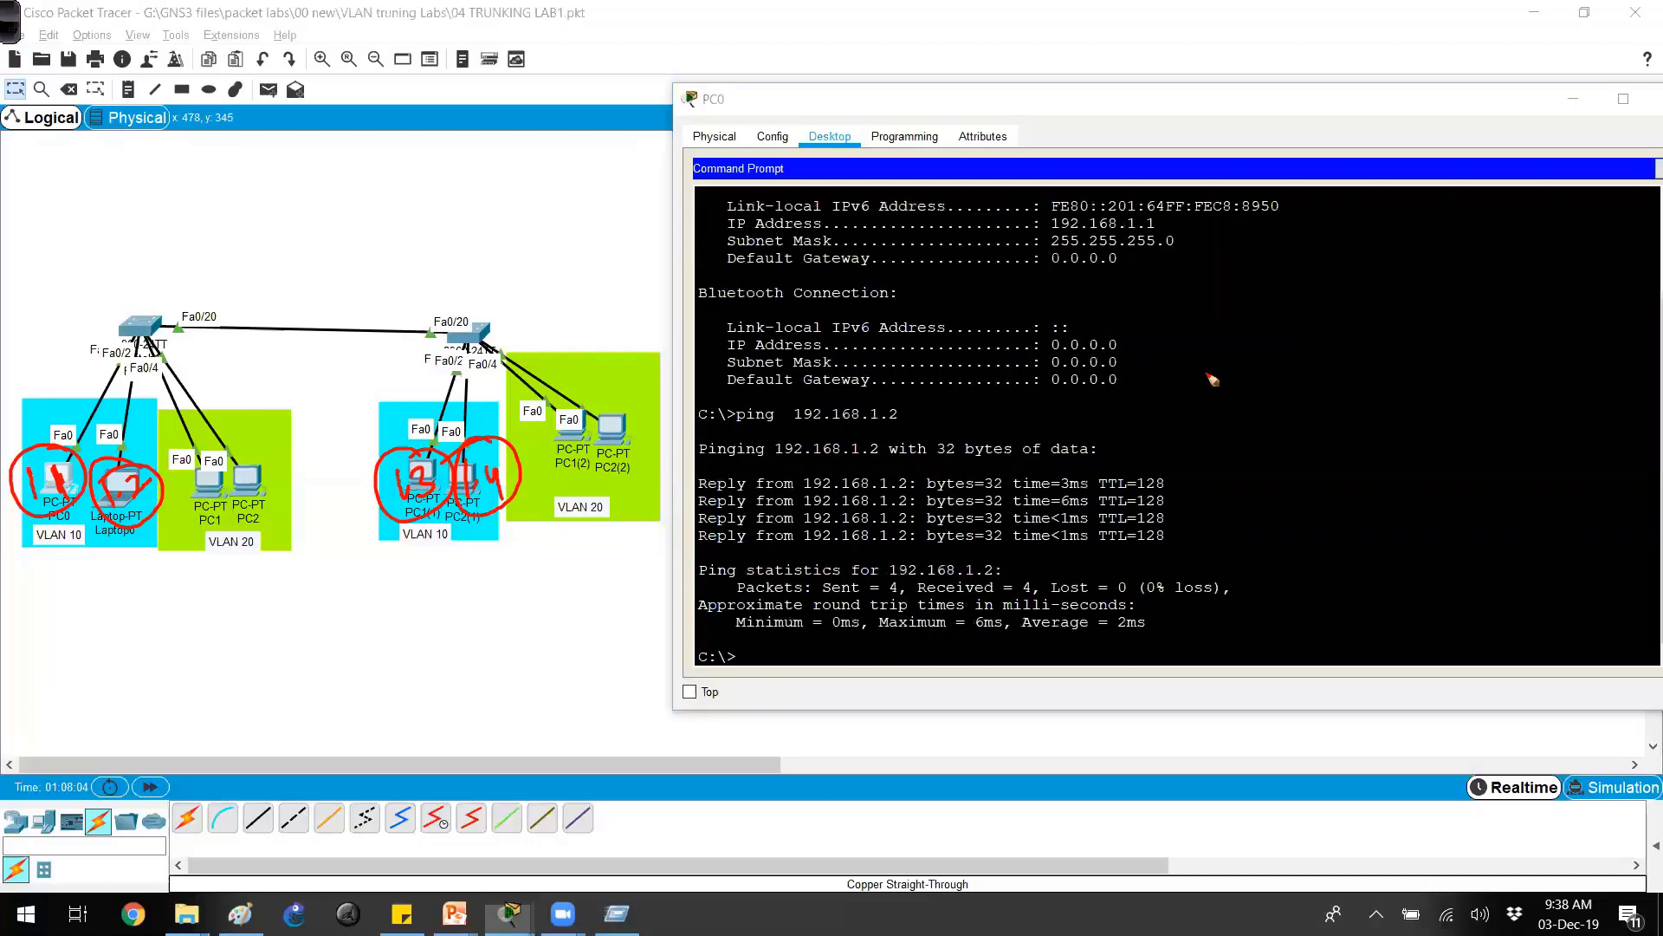
Step: Circle SW1's VLAN 10 ports, write "1,2" and "VLAN 10", and draw an arrow from PC0 to Laptop0
{"action": "mouse_move", "coordinate": [113, 350]}
{"action": "left_mouse_down"}
{"action": "mouse_move", "coordinate": [83, 381]}
{"action": "mouse_move", "coordinate": [89, 367]}
{"action": "left_mouse_up"}
{"action": "left_click_drag", "start_coordinate": [37, 306], "coordinate": [45, 327]}
{"action": "left_click_drag", "start_coordinate": [56, 324], "coordinate": [54, 331]}
{"action": "mouse_move", "coordinate": [65, 309]}
{"action": "left_mouse_down"}
{"action": "mouse_move", "coordinate": [91, 320]}
{"action": "mouse_move", "coordinate": [41, 295]}
{"action": "mouse_move", "coordinate": [71, 227]}
{"action": "mouse_move", "coordinate": [137, 243]}
{"action": "left_mouse_up"}
{"action": "mouse_move", "coordinate": [44, 518]}
{"action": "left_mouse_down"}
{"action": "mouse_move", "coordinate": [100, 545]}
{"action": "mouse_move", "coordinate": [118, 523]}
{"action": "left_mouse_up"}
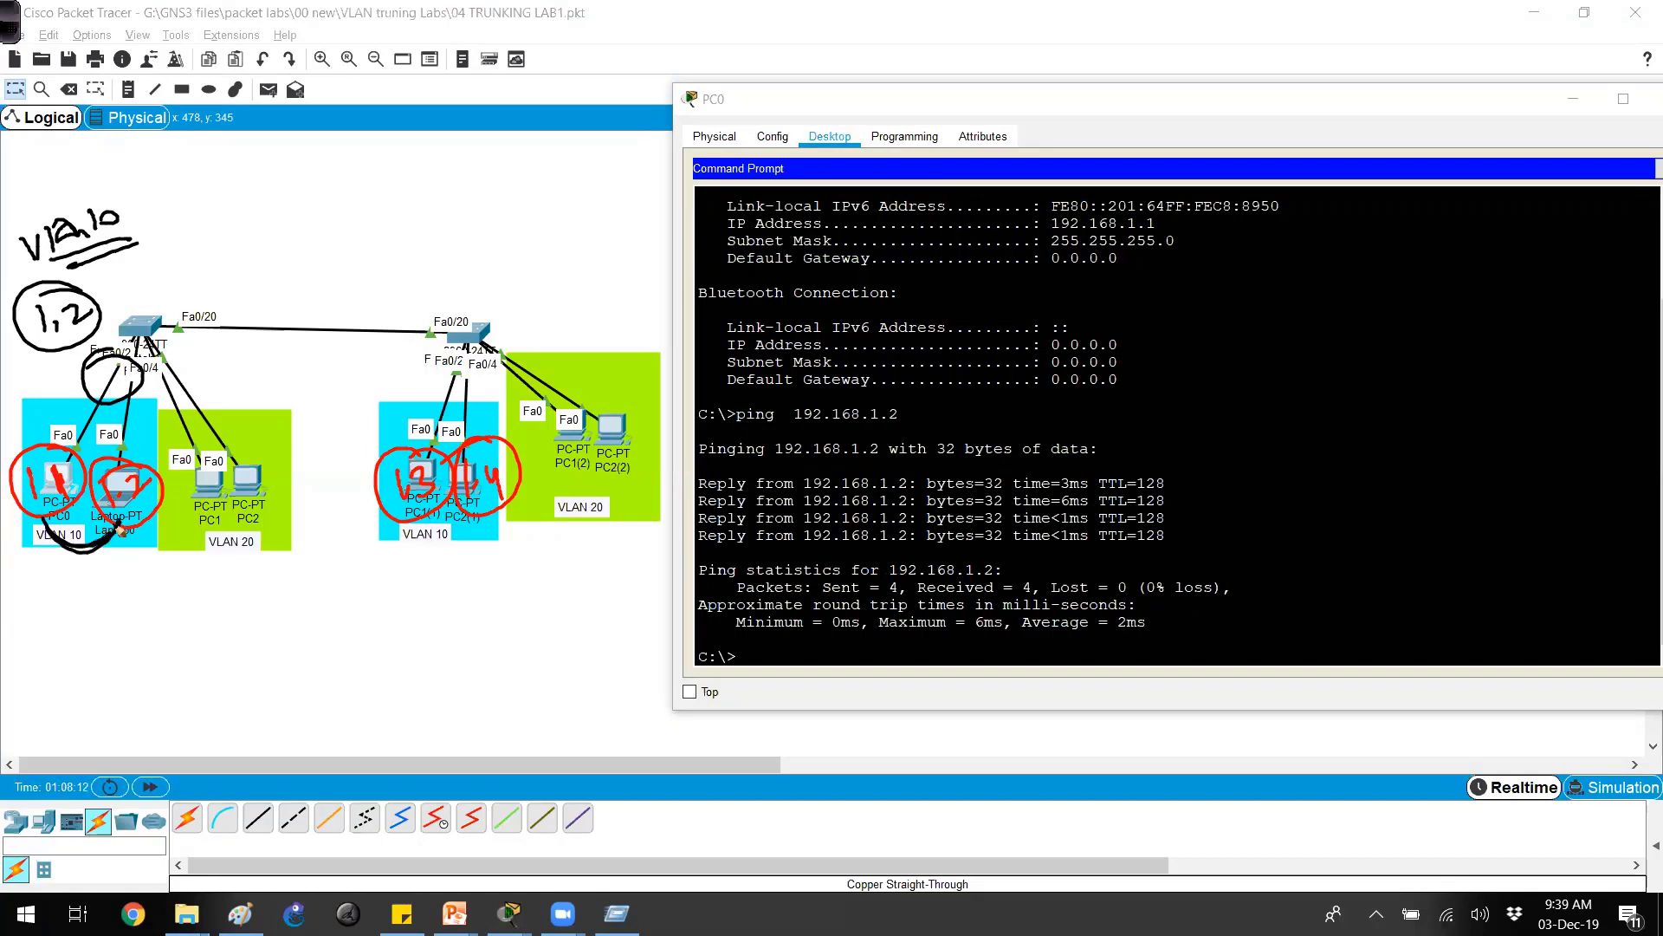
Step: Ping 192.168.1.3 from PC0's Command Prompt to test connectivity across the switches
{"action": "left_click", "coordinate": [957, 554]}
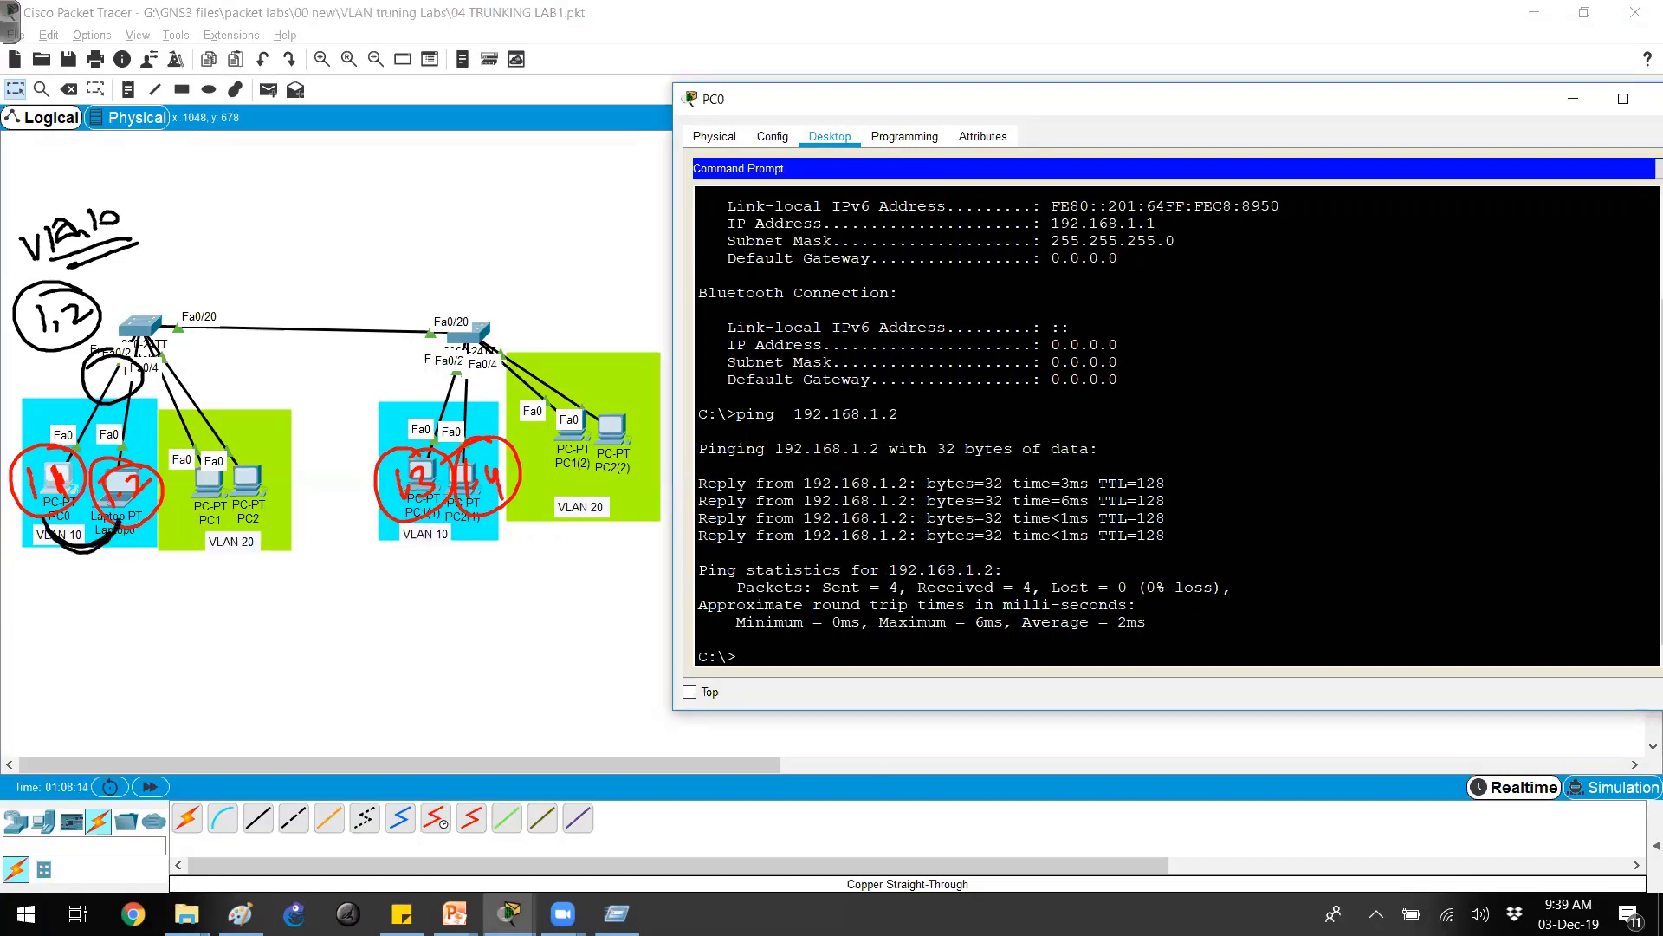
{"action": "key", "text": "Up"}
{"action": "key", "text": "Return"}
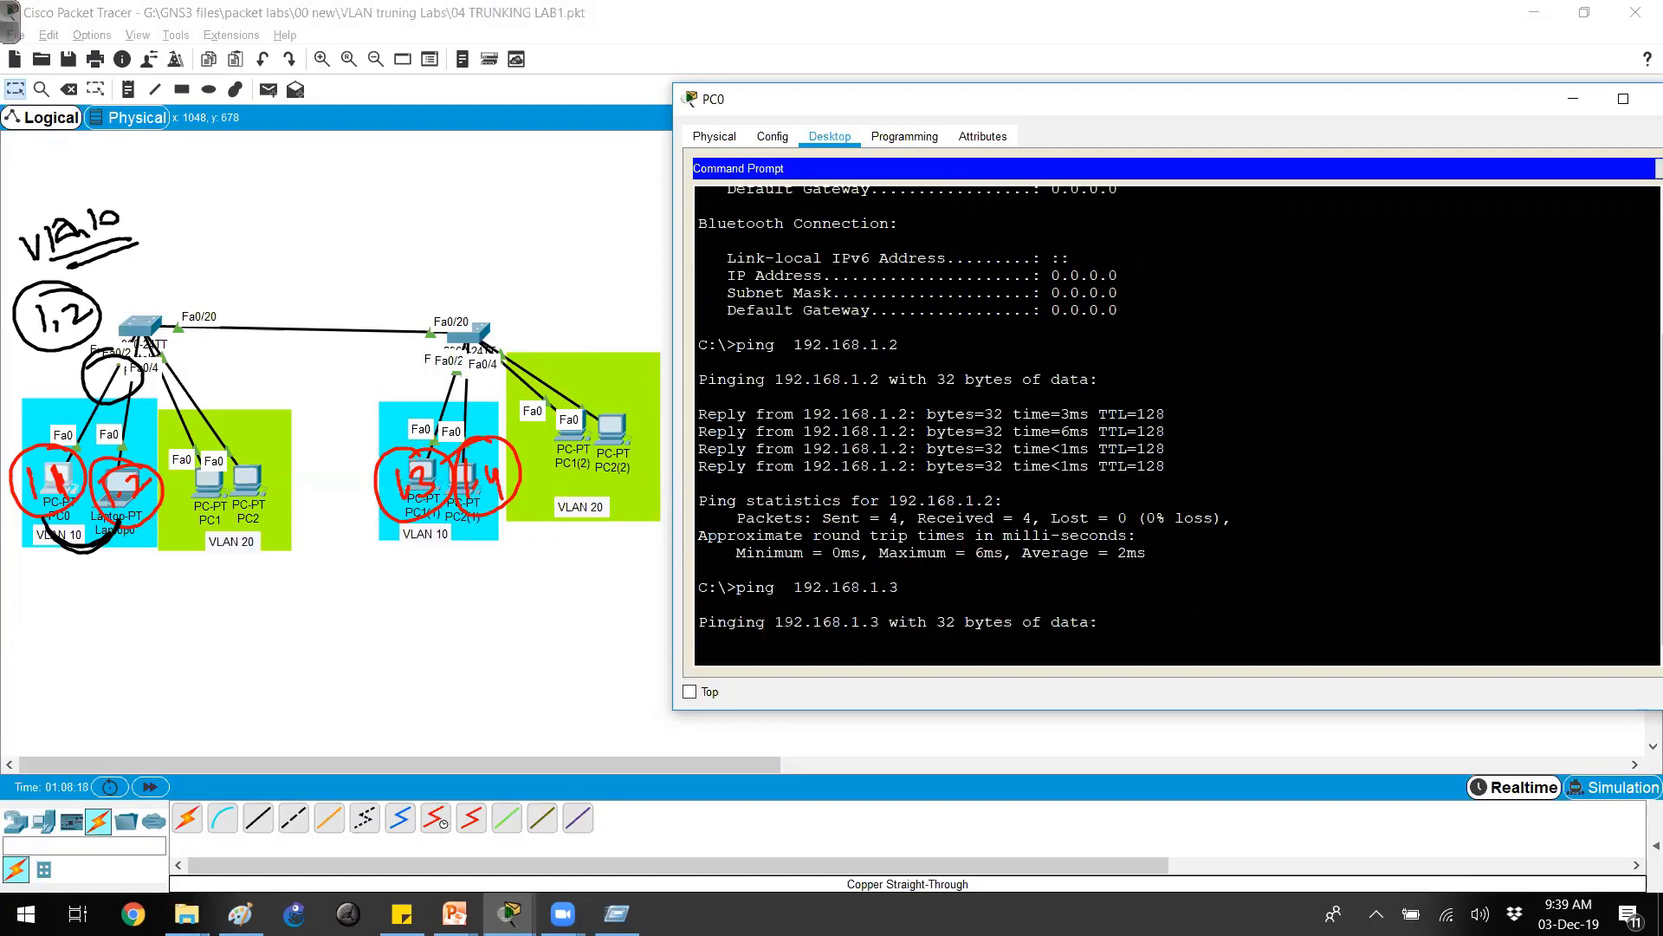
Step: Draw a black path from PC0 to both VLAN 10 hosts on the right switch and cross it out in red
{"action": "mouse_move", "coordinate": [41, 512]}
{"action": "left_mouse_down"}
{"action": "mouse_move", "coordinate": [91, 595]}
{"action": "mouse_move", "coordinate": [390, 593]}
{"action": "mouse_move", "coordinate": [407, 583]}
{"action": "mouse_move", "coordinate": [402, 542]}
{"action": "mouse_move", "coordinate": [478, 571]}
{"action": "mouse_move", "coordinate": [470, 520]}
{"action": "left_mouse_up"}
{"action": "left_click_drag", "start_coordinate": [460, 529], "coordinate": [480, 528]}
{"action": "key", "text": "r"}
{"action": "left_click_drag", "start_coordinate": [267, 576], "coordinate": [286, 604]}
{"action": "left_click_drag", "start_coordinate": [269, 604], "coordinate": [289, 577]}
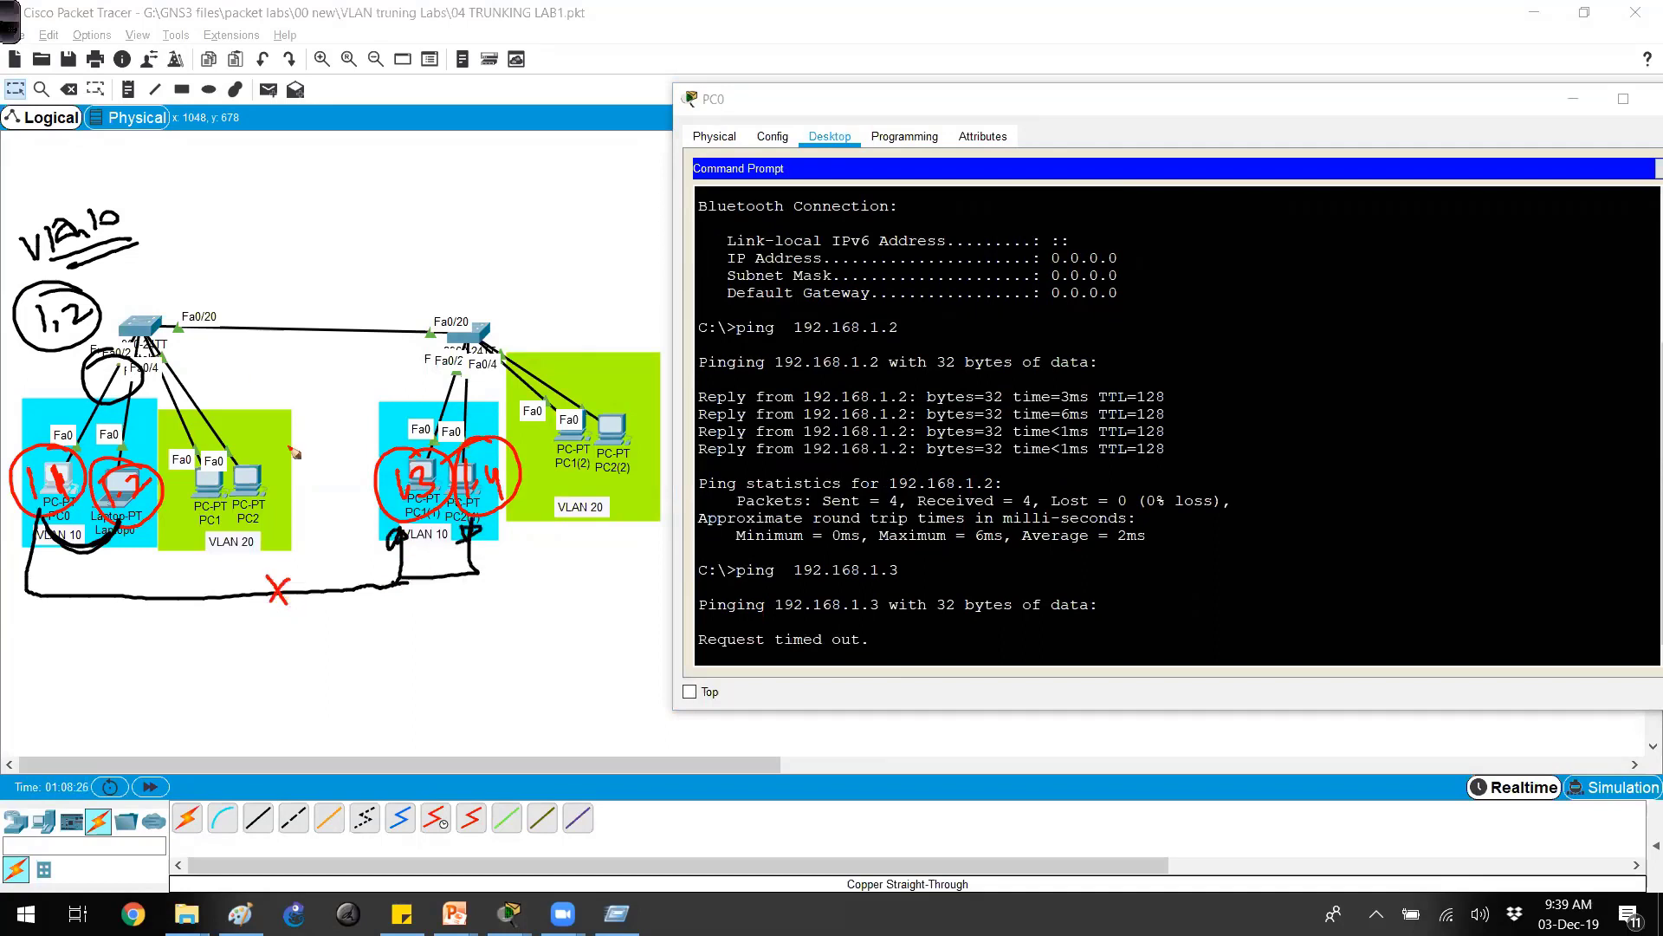
Step: Box the Fa0/20 link between the switches in red, label it "Vlan 1", and mark both link ends
{"action": "mouse_move", "coordinate": [162, 299]}
{"action": "left_mouse_down"}
{"action": "mouse_move", "coordinate": [458, 302]}
{"action": "mouse_move", "coordinate": [179, 338]}
{"action": "left_mouse_up"}
{"action": "left_click_drag", "start_coordinate": [276, 264], "coordinate": [351, 287]}
{"action": "left_click_drag", "start_coordinate": [364, 253], "coordinate": [371, 274]}
{"action": "left_click_drag", "start_coordinate": [360, 276], "coordinate": [391, 271]}
{"action": "left_click_drag", "start_coordinate": [327, 295], "coordinate": [384, 290]}
{"action": "left_click_drag", "start_coordinate": [161, 299], "coordinate": [282, 342]}
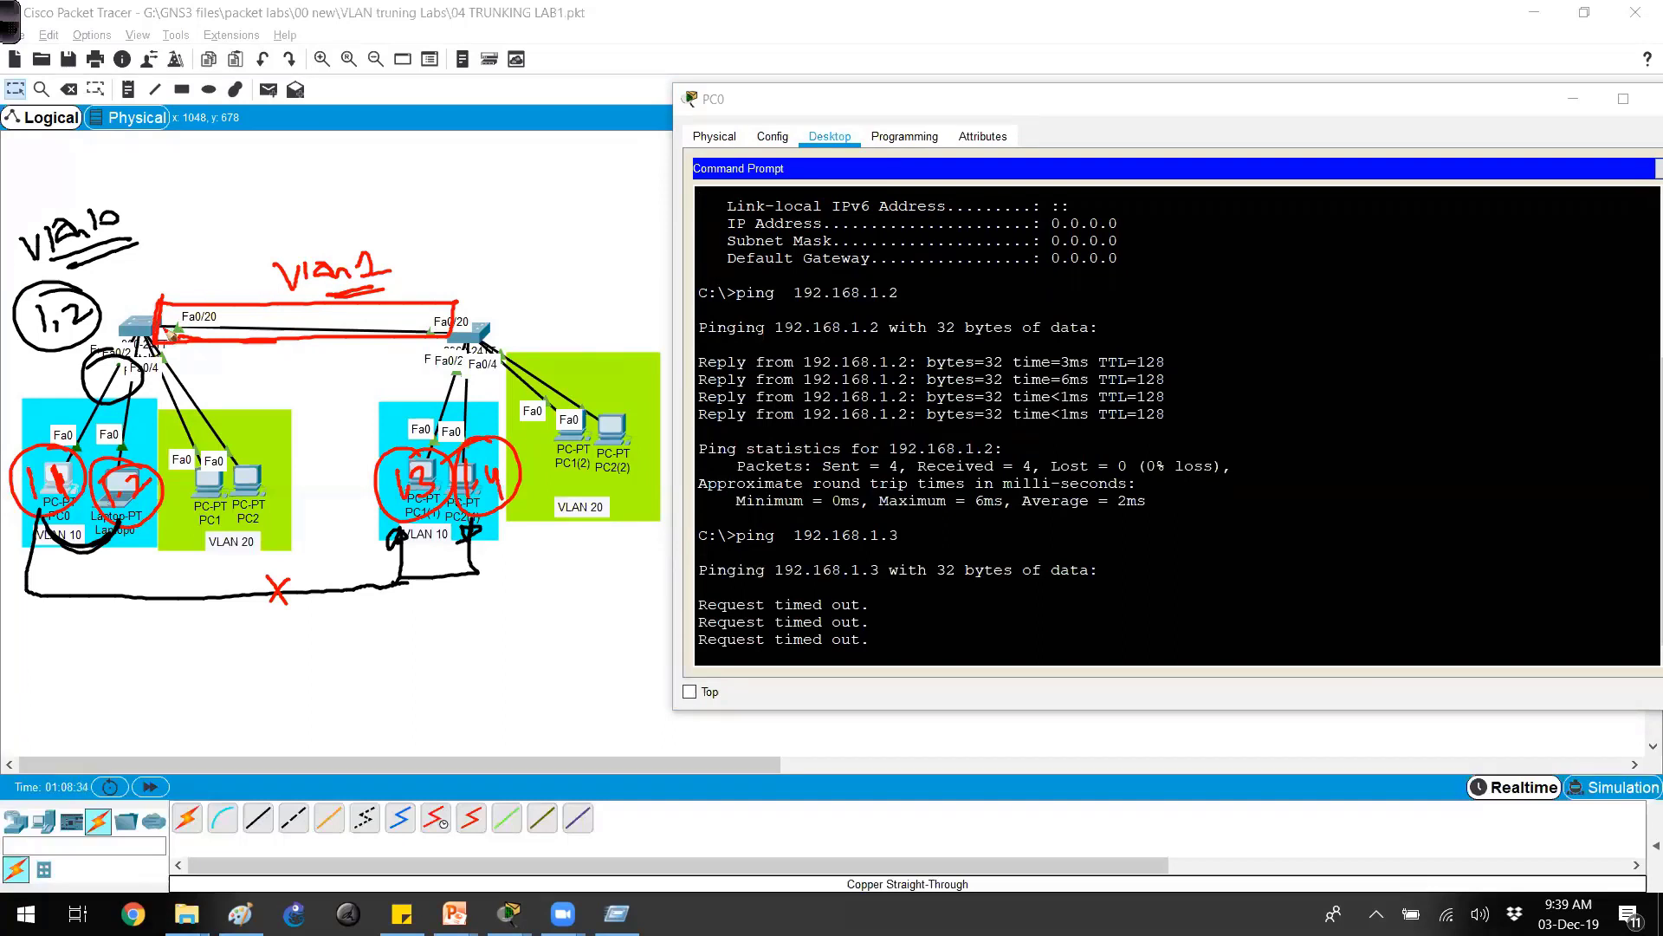
{"action": "left_click_drag", "start_coordinate": [449, 329], "coordinate": [446, 331]}
{"action": "mouse_move", "coordinate": [310, 340]}
{"action": "left_mouse_down"}
{"action": "mouse_move", "coordinate": [312, 361]}
{"action": "mouse_move", "coordinate": [337, 341]}
{"action": "left_mouse_up"}
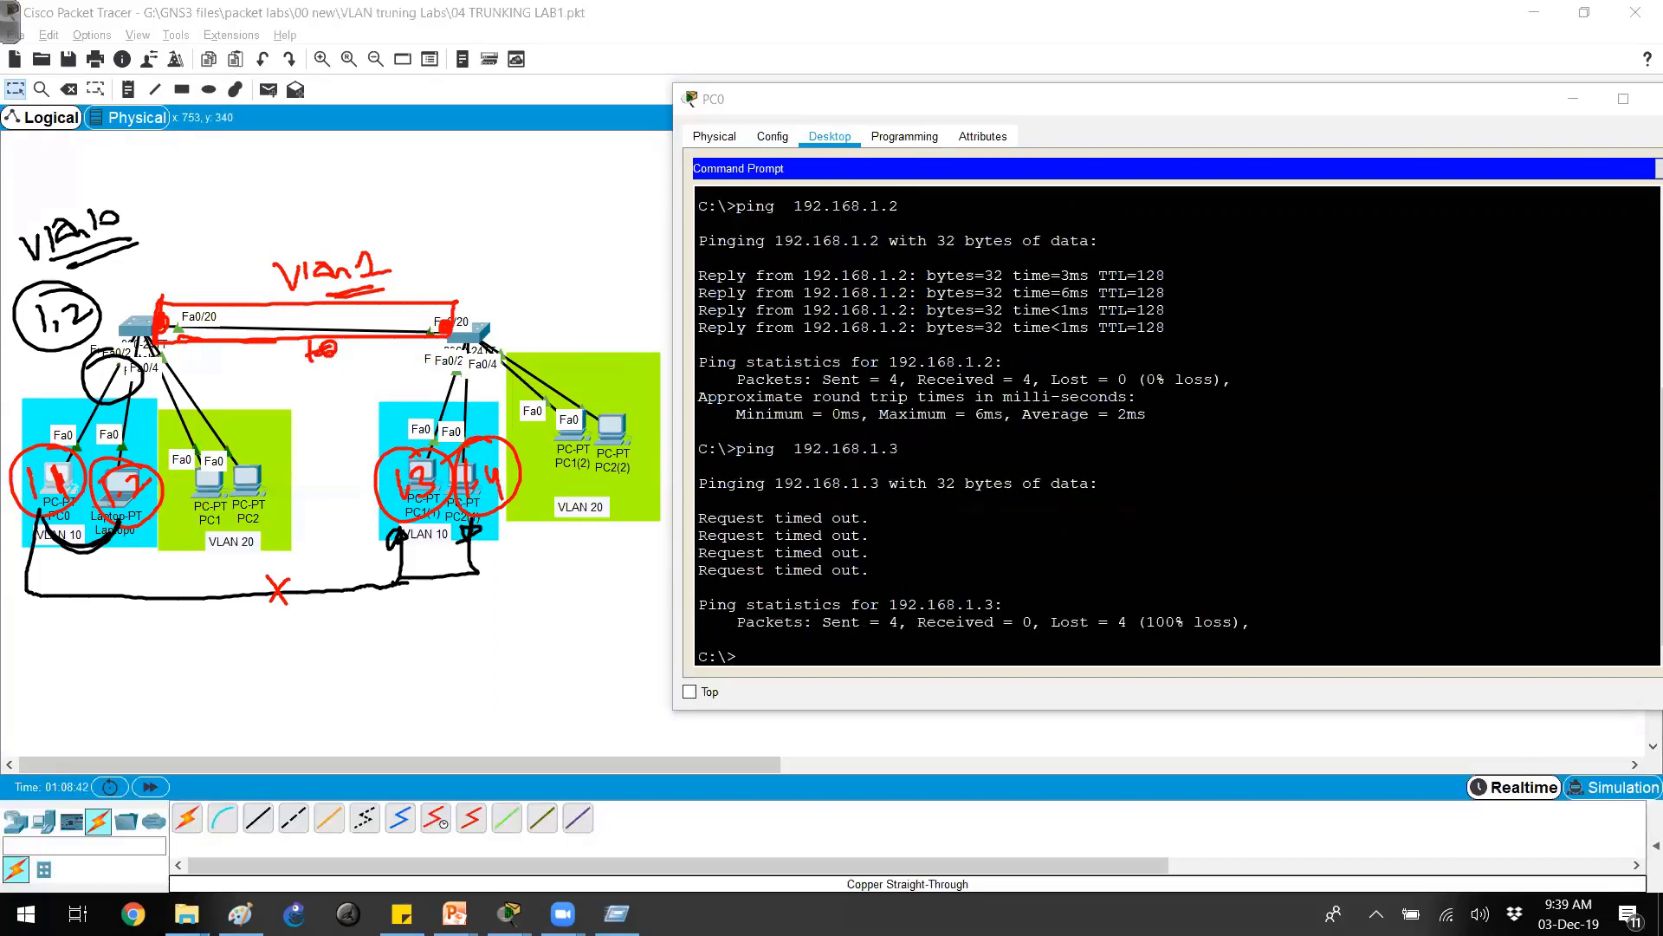
{"action": "left_click", "coordinate": [869, 535]}
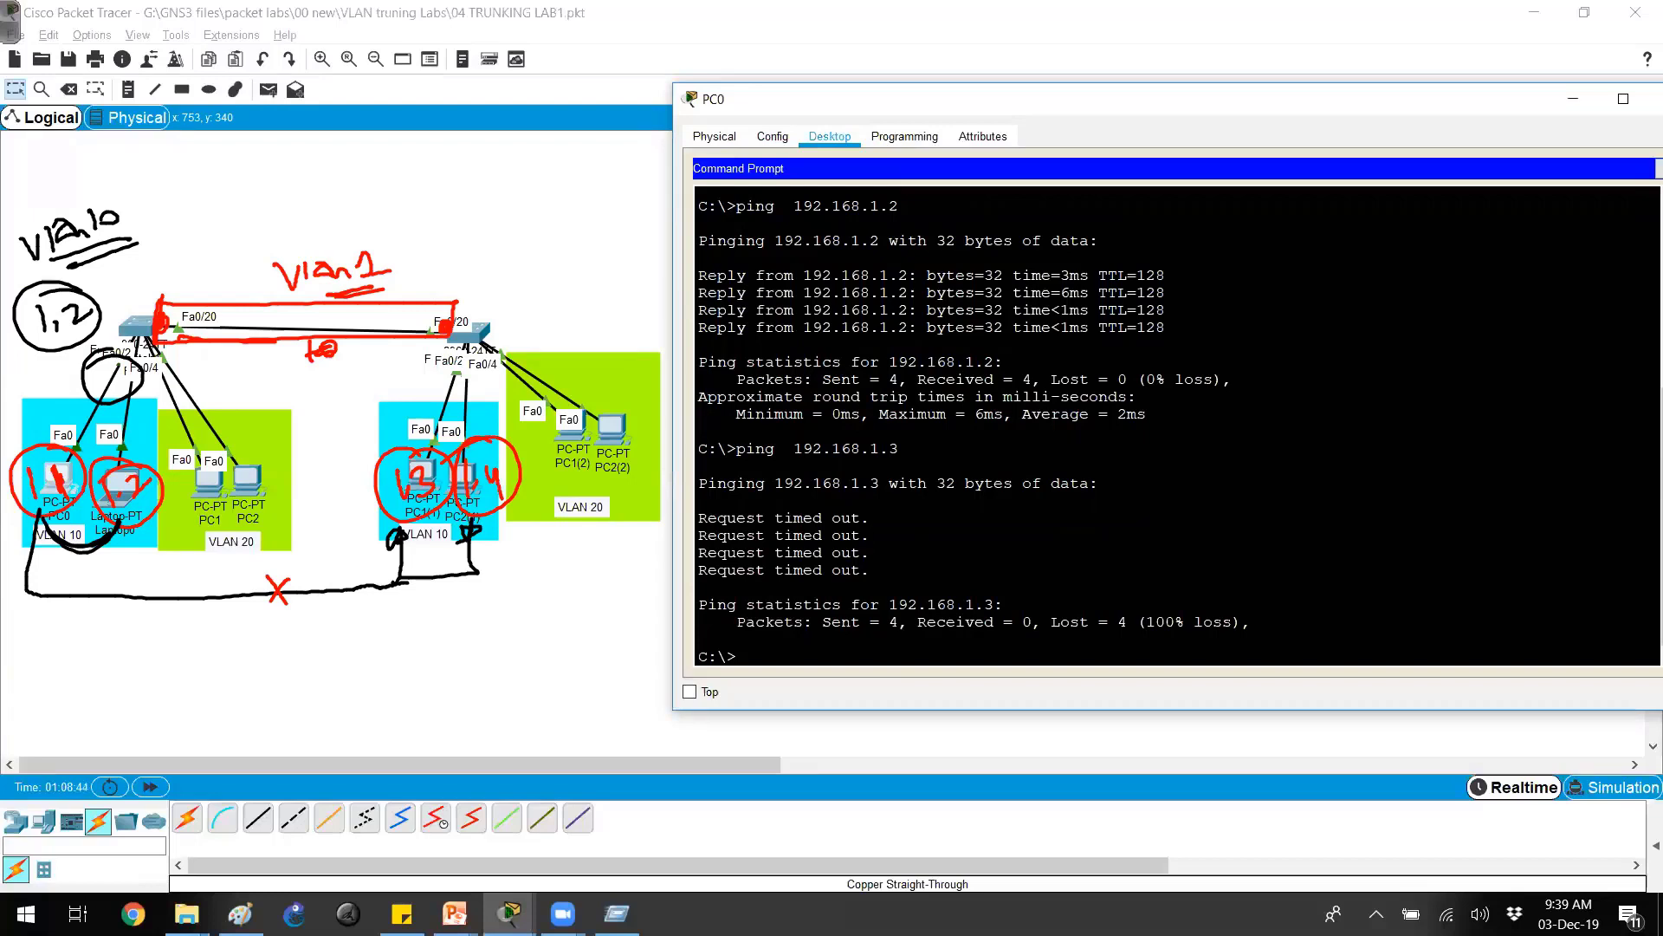
Step: Draw a path from PC1 in the left VLAN 20 to the right VLAN 20 host labelled 2.3, and cross it out
{"action": "key", "text": "ctrl+shift+3"}
{"action": "left_click_drag", "start_coordinate": [196, 495], "coordinate": [238, 503]}
{"action": "mouse_move", "coordinate": [228, 518]}
{"action": "left_mouse_down"}
{"action": "mouse_move", "coordinate": [231, 533]}
{"action": "mouse_move", "coordinate": [594, 613]}
{"action": "mouse_move", "coordinate": [595, 495]}
{"action": "mouse_move", "coordinate": [624, 480]}
{"action": "mouse_move", "coordinate": [637, 499]}
{"action": "left_mouse_up"}
{"action": "left_click_drag", "start_coordinate": [469, 608], "coordinate": [496, 644]}
{"action": "left_click_drag", "start_coordinate": [496, 614], "coordinate": [474, 657]}
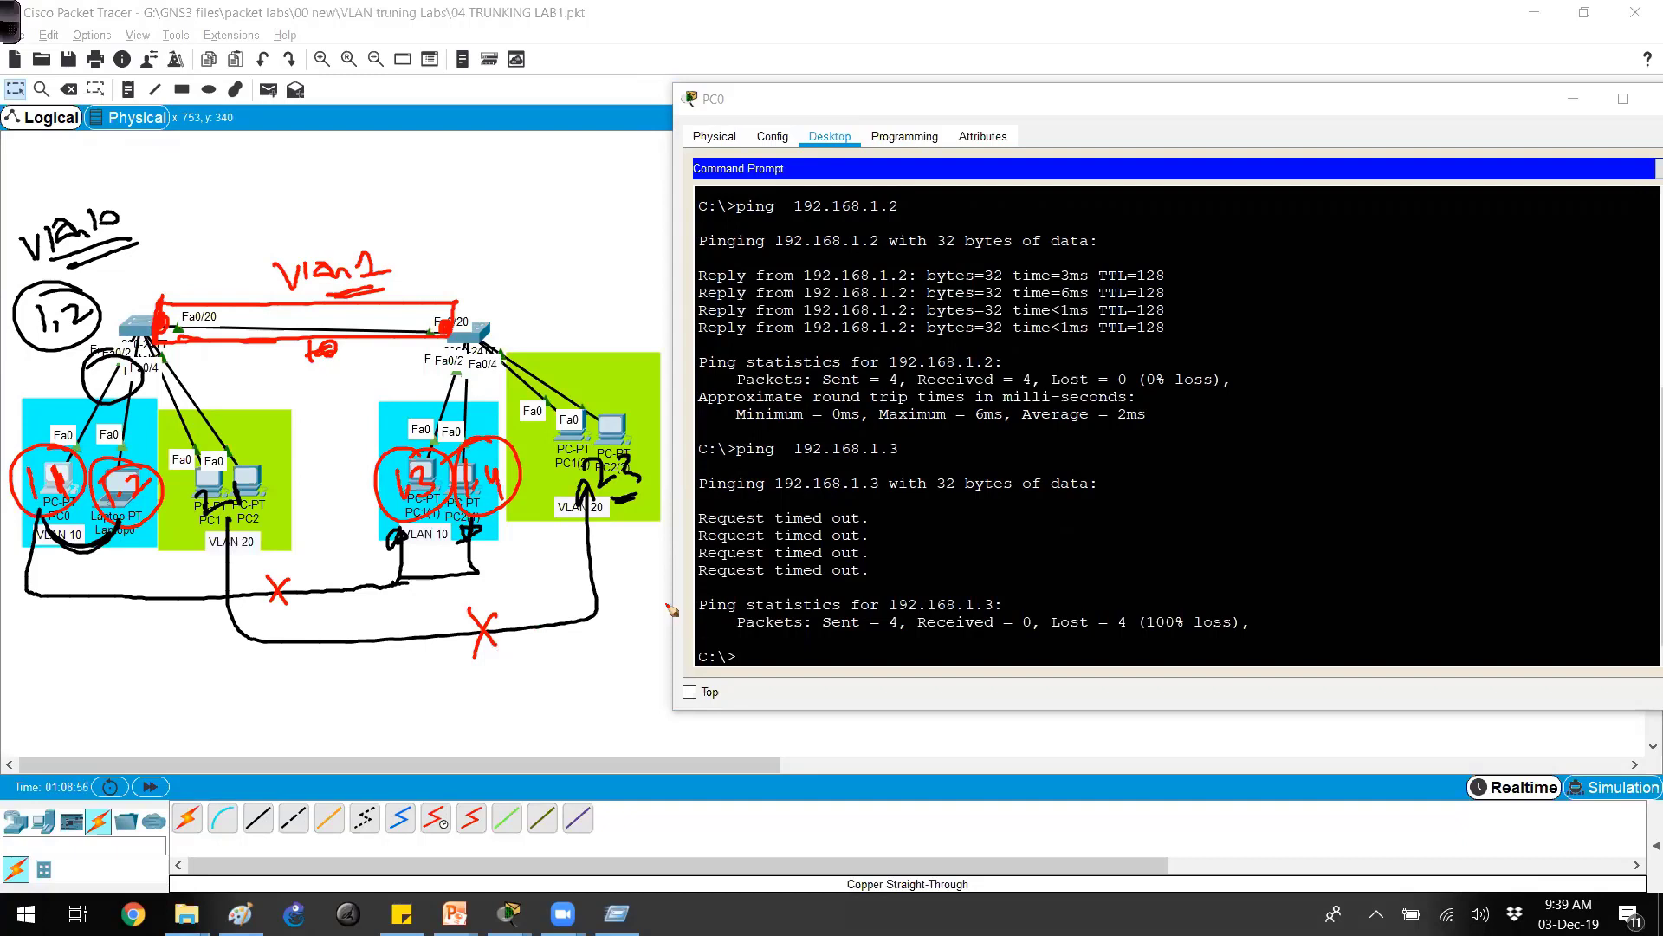
Step: Strike out "Vlan 1", write "trunk" above the inter-switch link, and clear all annotations
{"action": "left_click_drag", "start_coordinate": [308, 273], "coordinate": [367, 271]}
{"action": "left_click_drag", "start_coordinate": [255, 237], "coordinate": [270, 238]}
{"action": "mouse_move", "coordinate": [278, 226]}
{"action": "left_mouse_down"}
{"action": "mouse_move", "coordinate": [290, 239]}
{"action": "mouse_move", "coordinate": [356, 224]}
{"action": "left_mouse_up"}
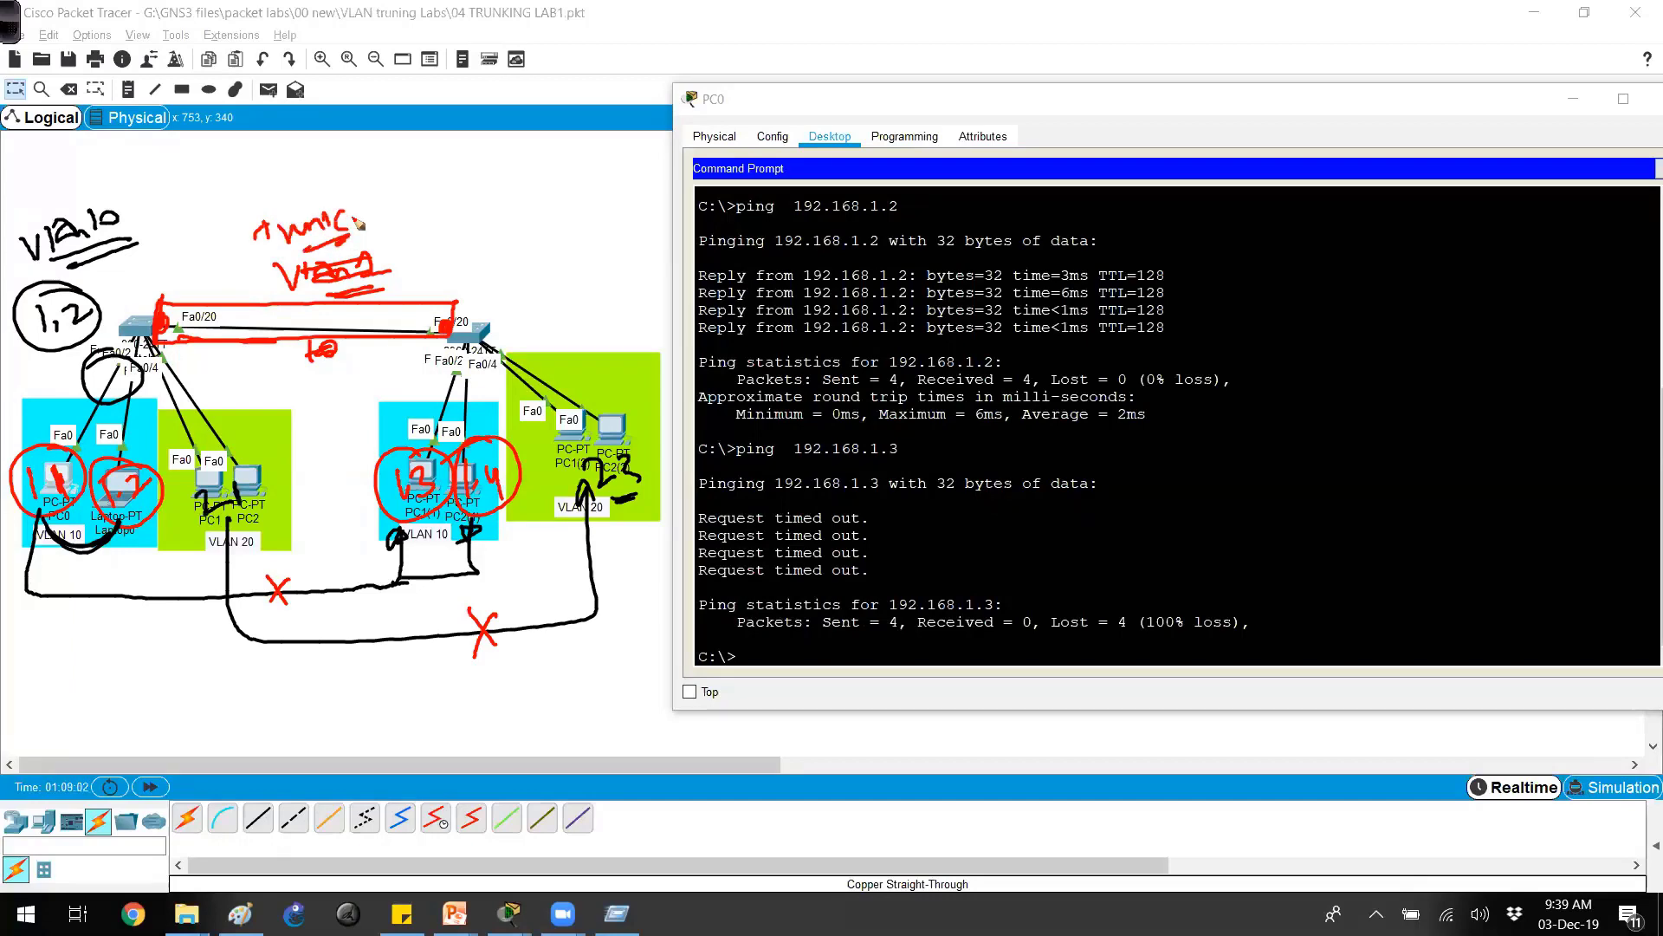
{"action": "key", "text": "Escape"}
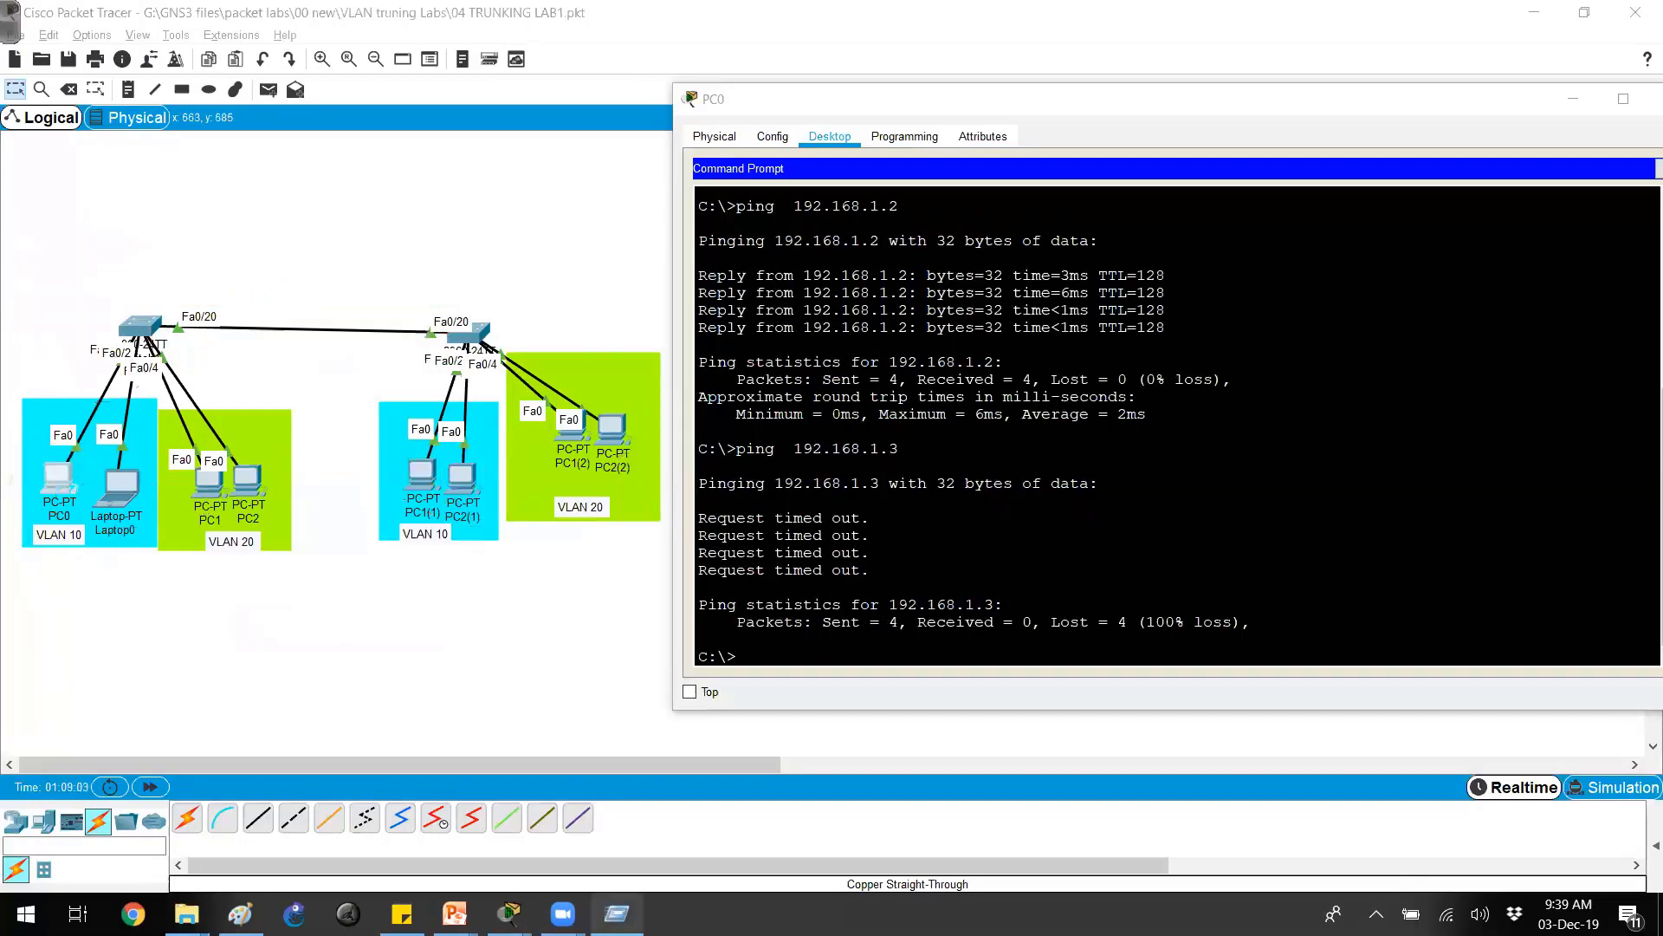